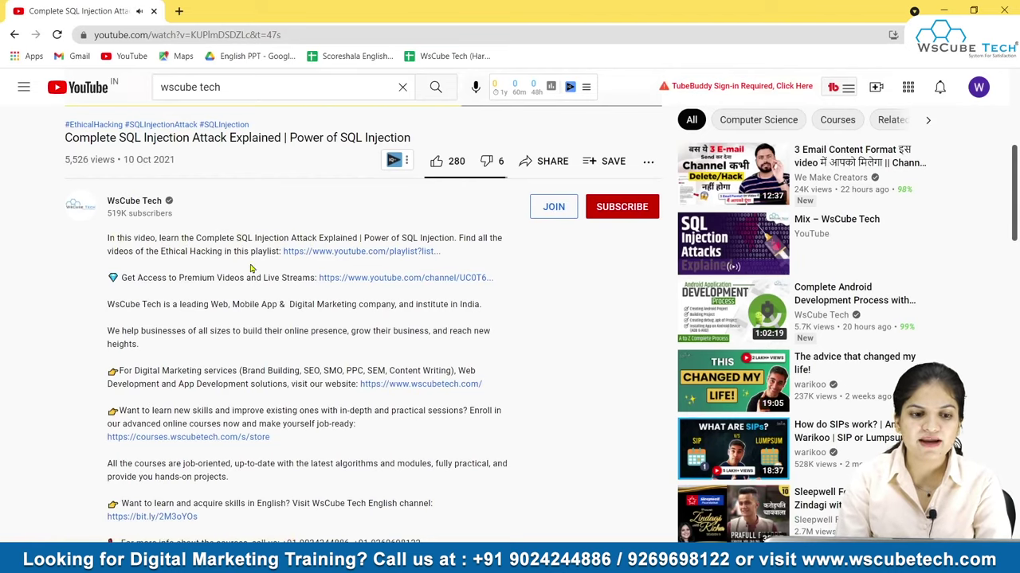
scroll(207, 311, "down", 2)
left_click_drag(109, 170, 282, 478)
left_click_drag(282, 349, 278, 488)
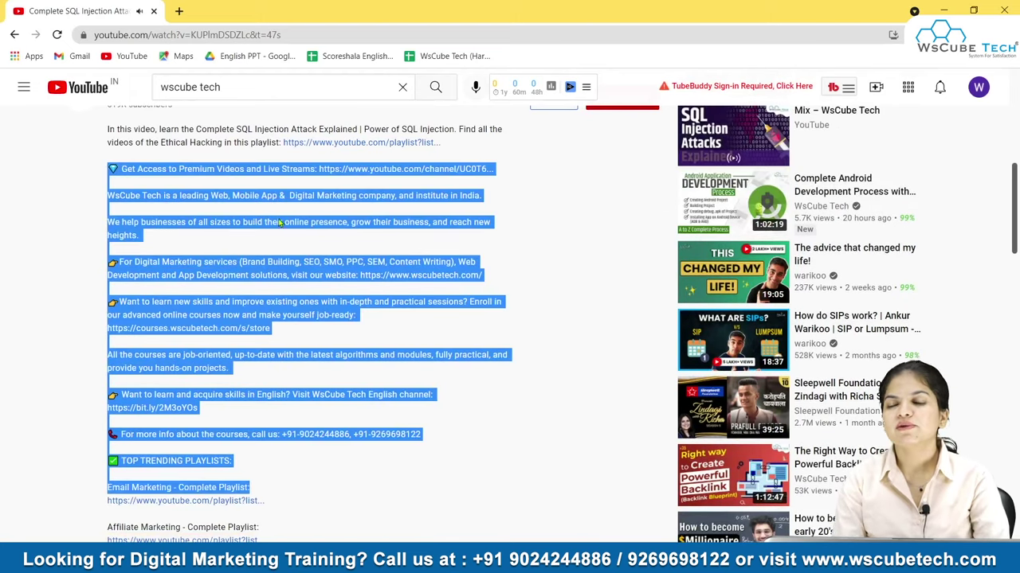
left_click(356, 505)
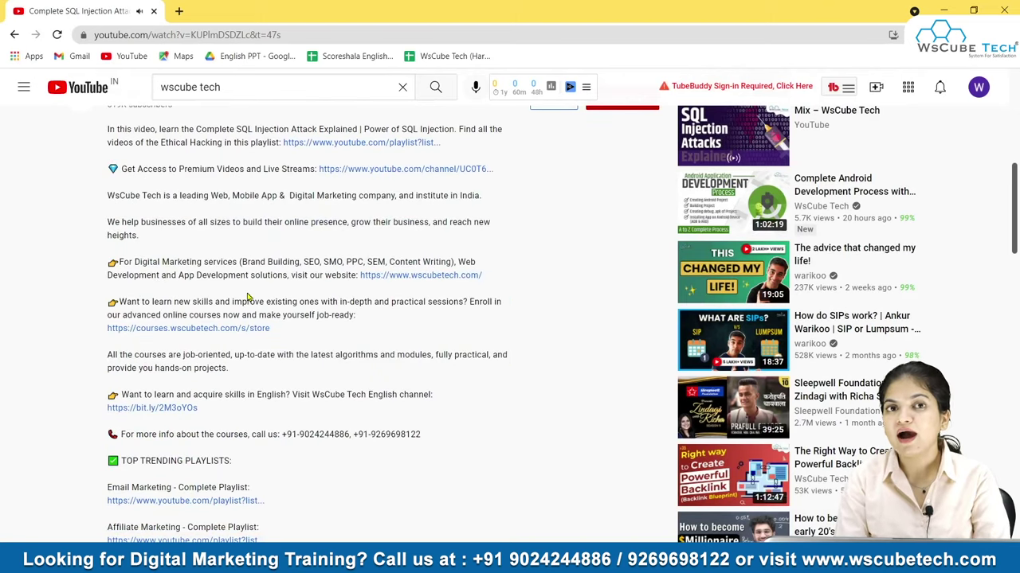
scroll(247, 298, "down", 4)
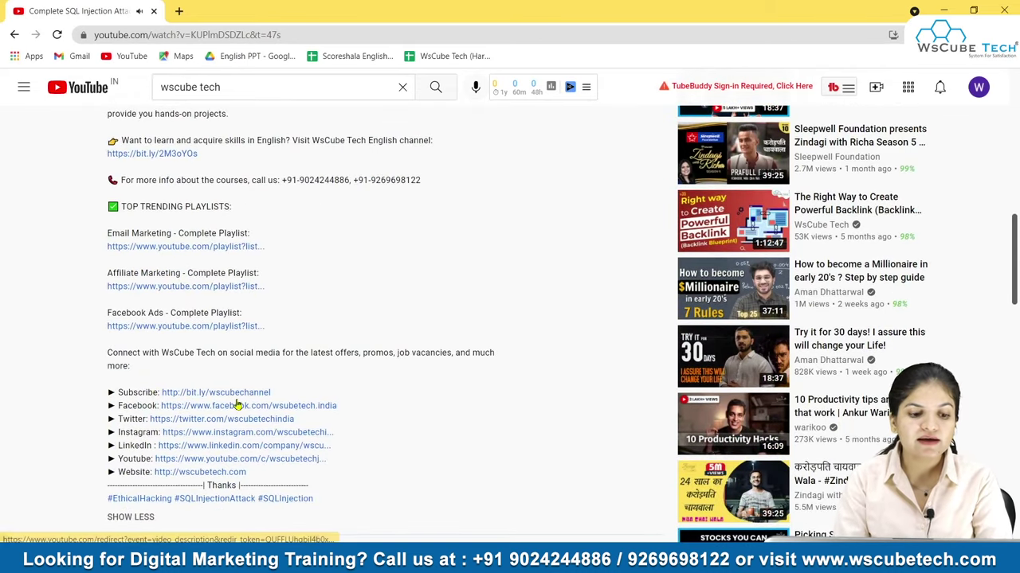
scroll(237, 404, "down", 2)
scroll(255, 326, "up", 10)
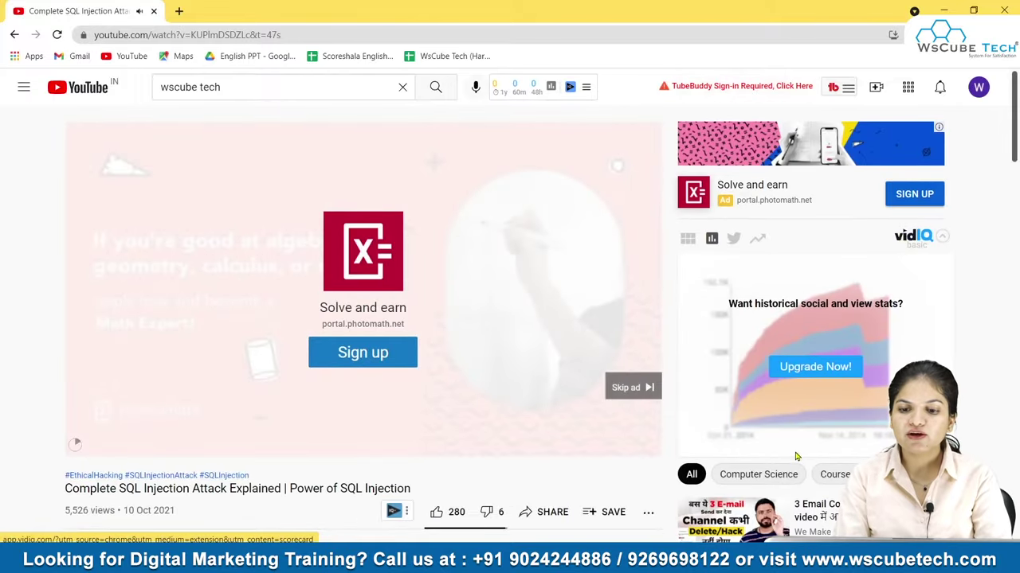
scroll(796, 456, "down", 4)
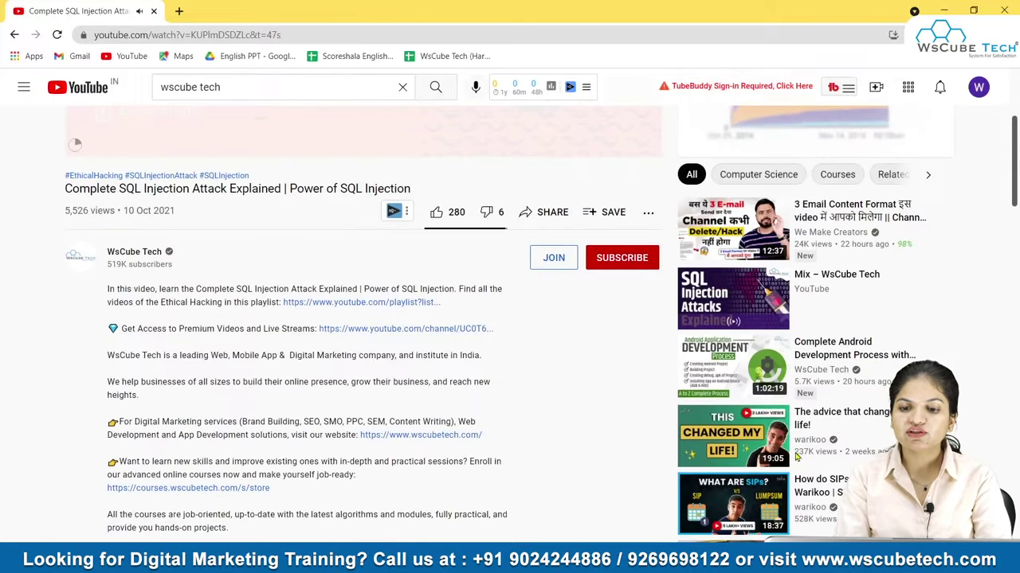
- Open the Complete Android Development Process video and expand its full description
left_click(715, 378)
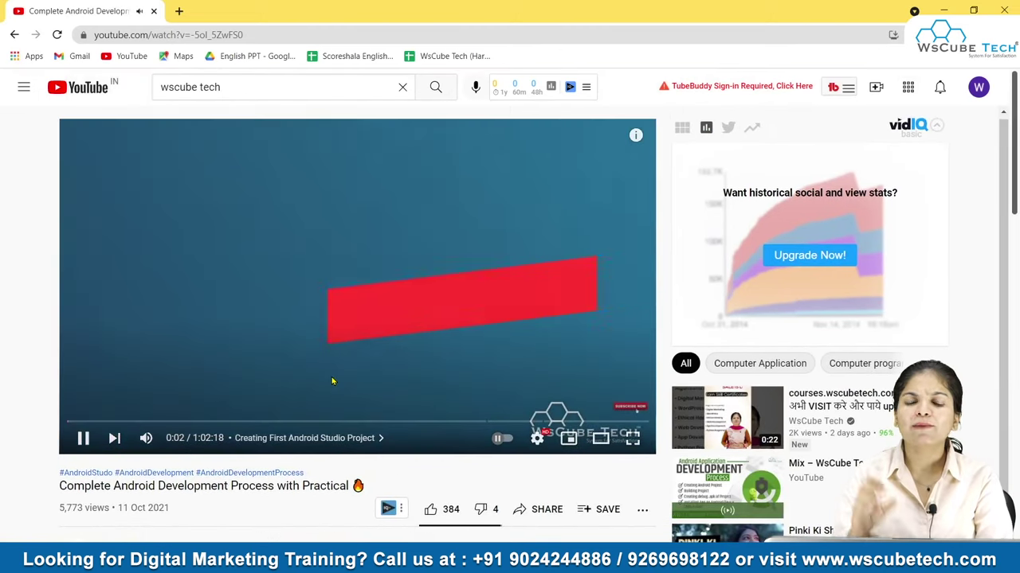
scroll(334, 382, "down", 3)
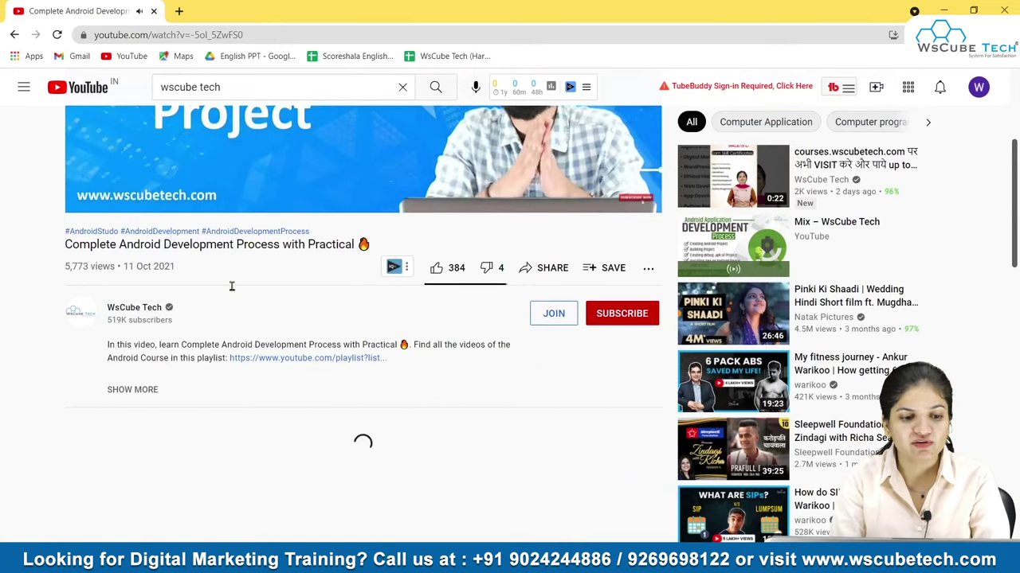
left_click(134, 389)
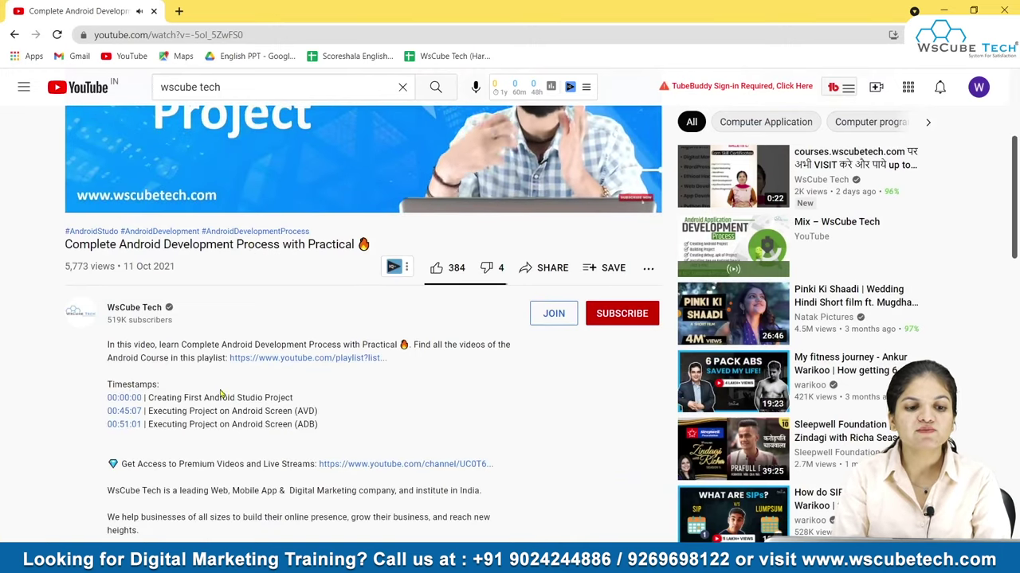
scroll(239, 394, "down", 1)
scroll(268, 402, "down", 1)
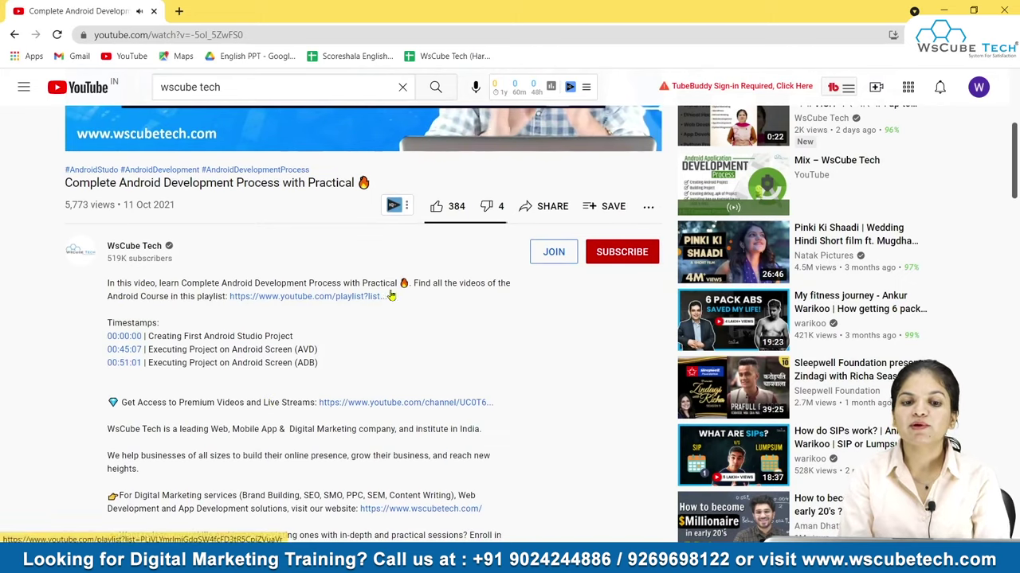
scroll(416, 362, "down", 3)
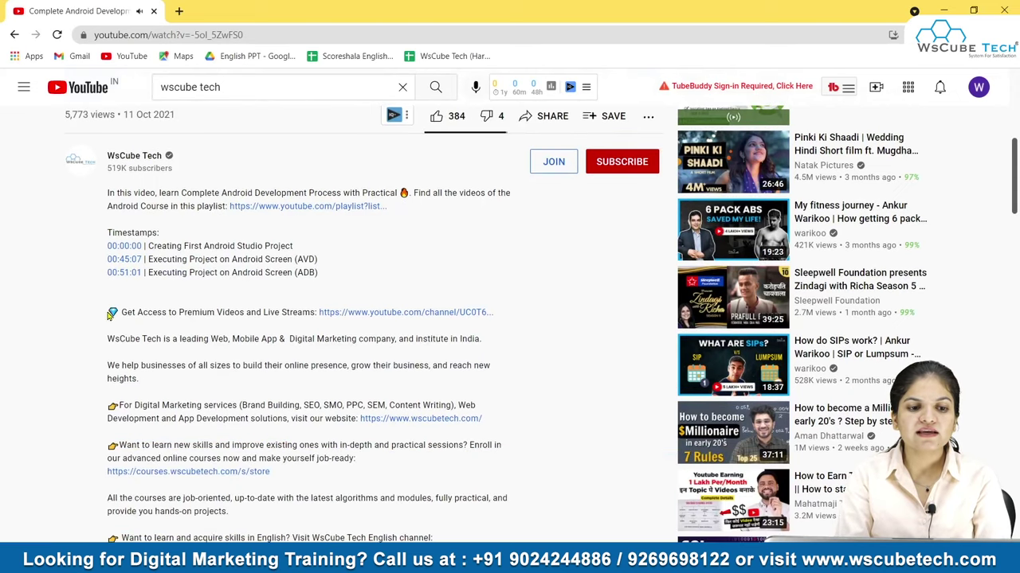
- Highlight the description from the premium videos line, then return to the channel home page
left_click_drag(108, 310, 393, 510)
scroll(216, 502, "down", 5)
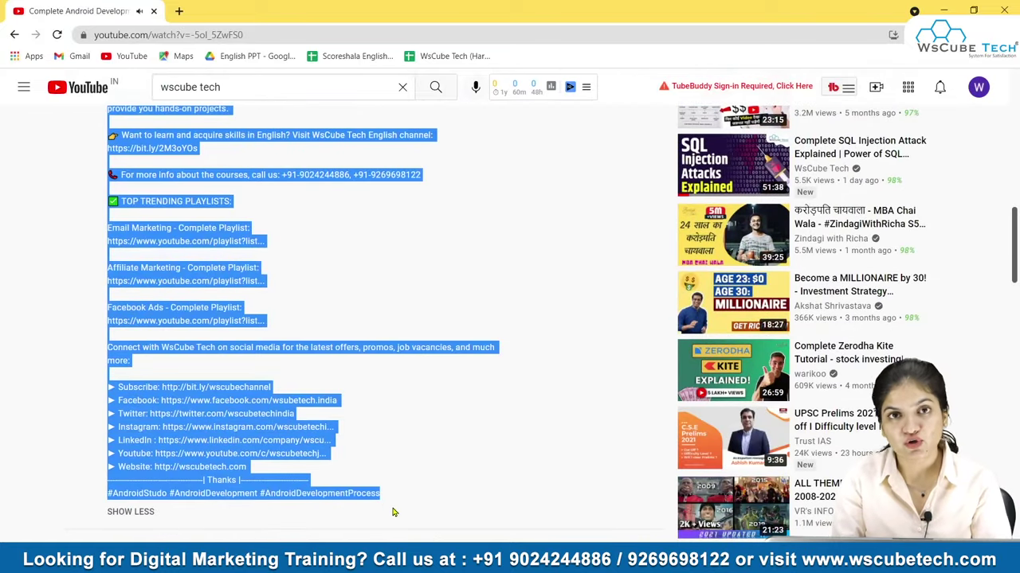
left_click(535, 325)
scroll(535, 325, "up", 2)
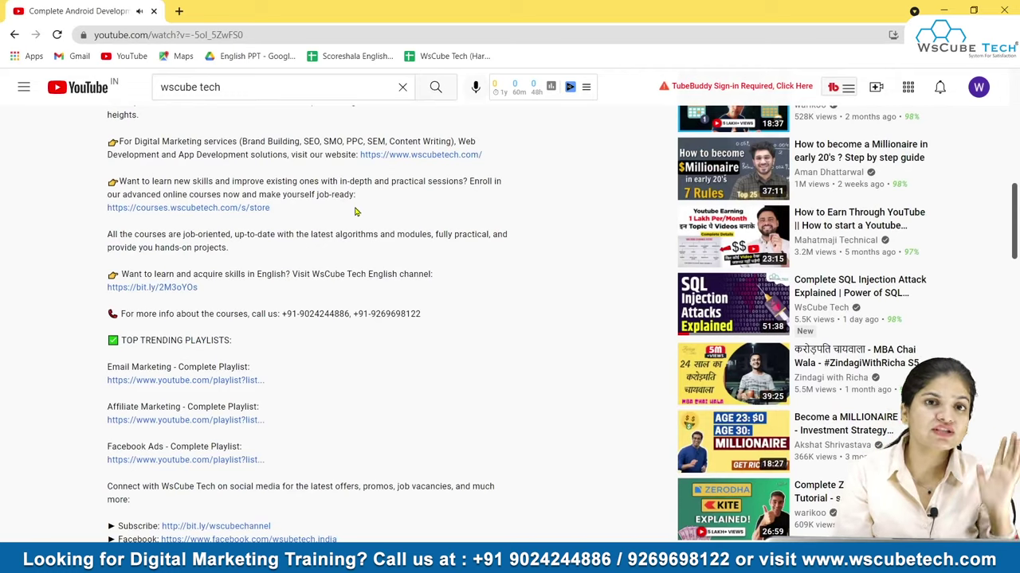
left_click(13, 34)
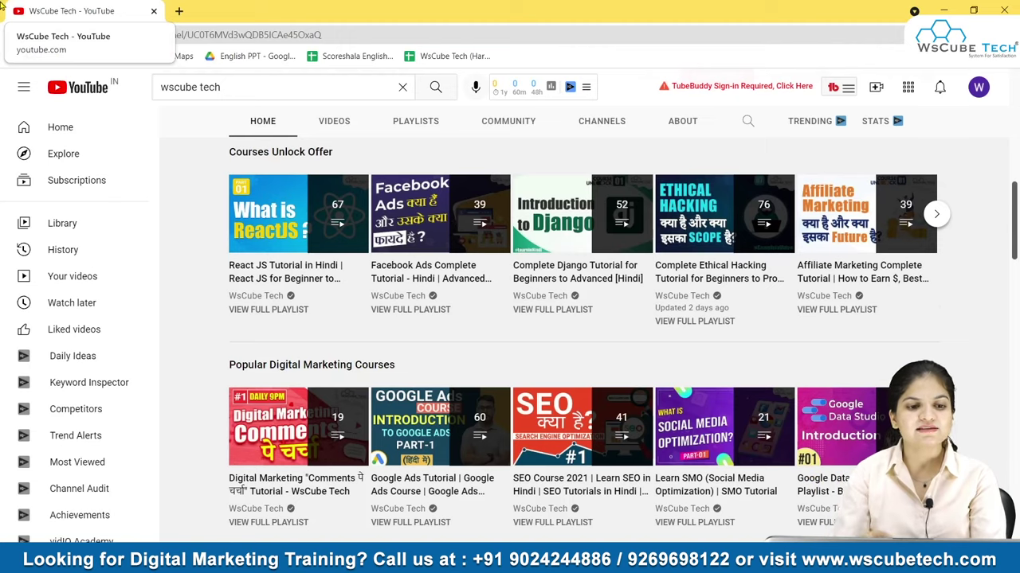
- Go to Settings and view Channel status and features under Your YouTube channel
scroll(79, 239, "down", 10)
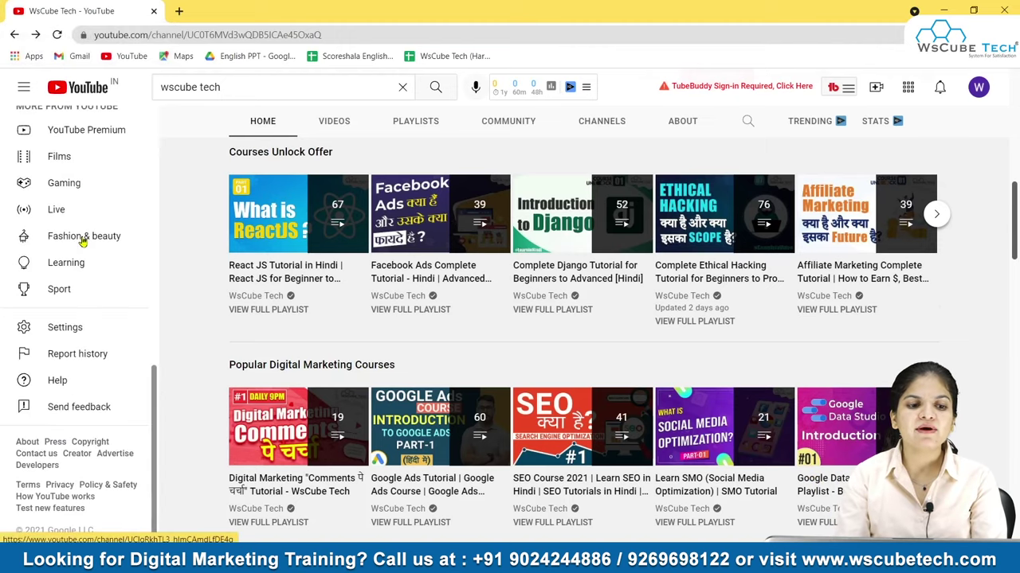
left_click(24, 327)
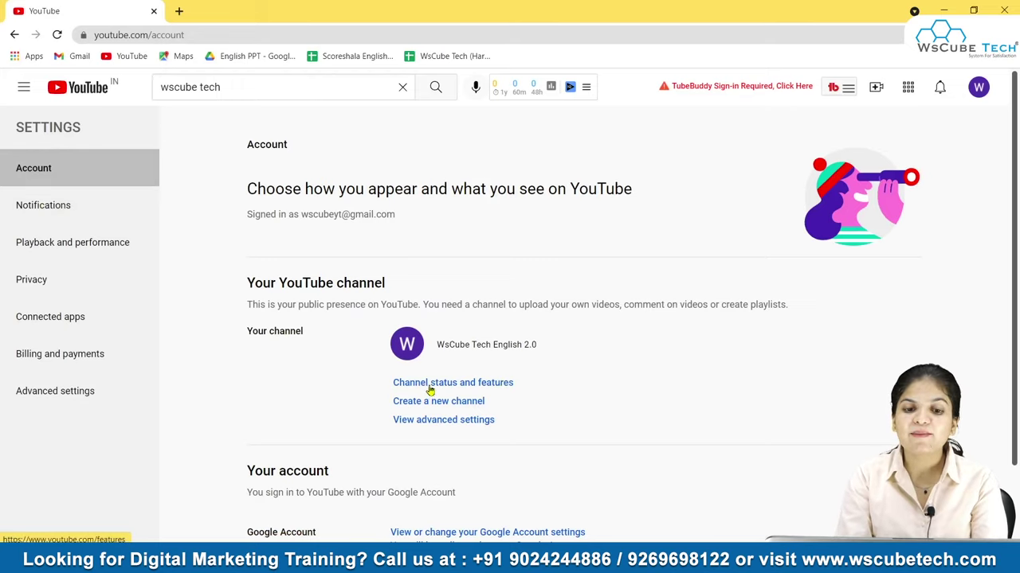
left_click(474, 385)
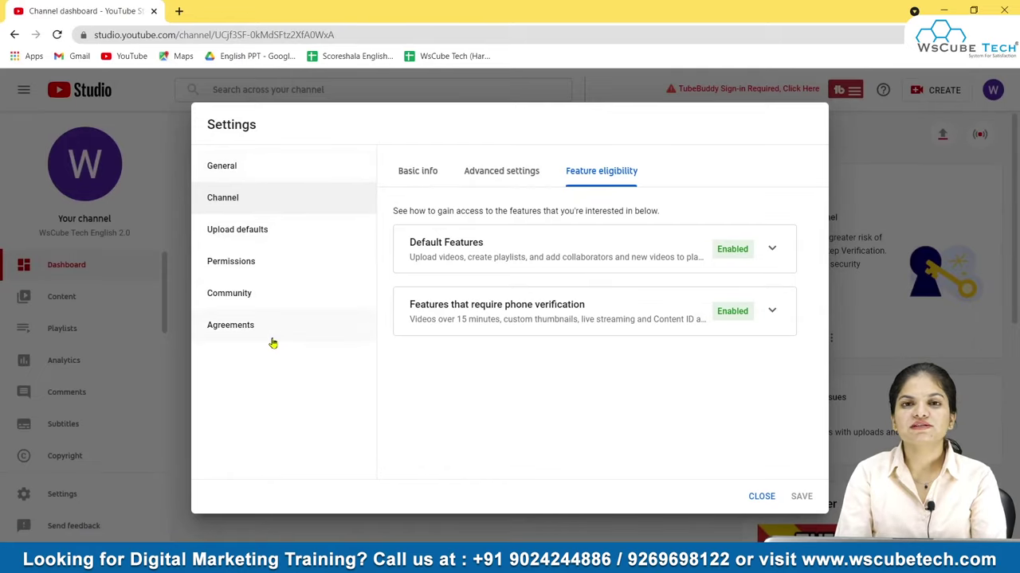
- Move through General and Channel to the Upload defaults page of Settings
left_click(296, 173)
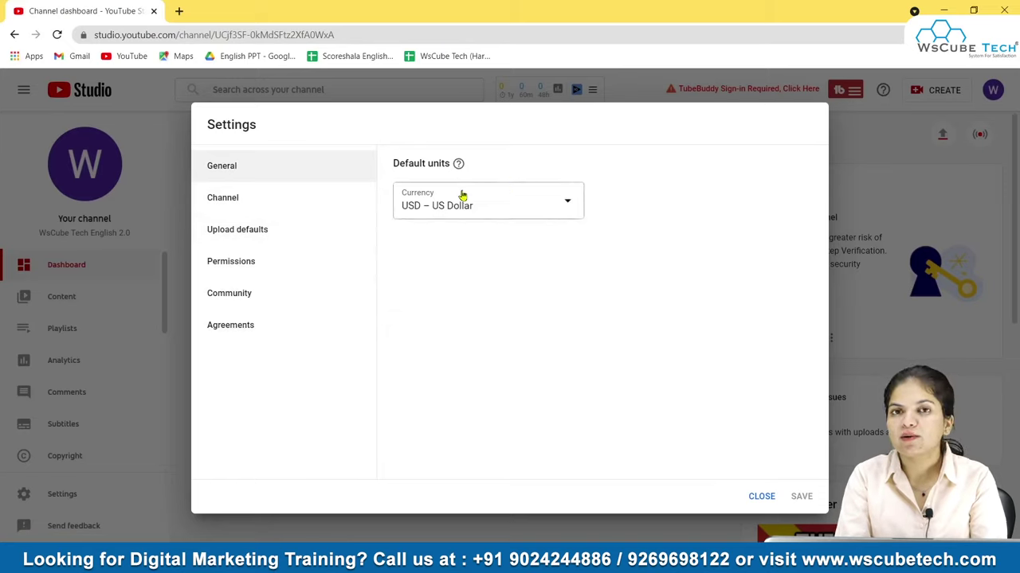
left_click(284, 199)
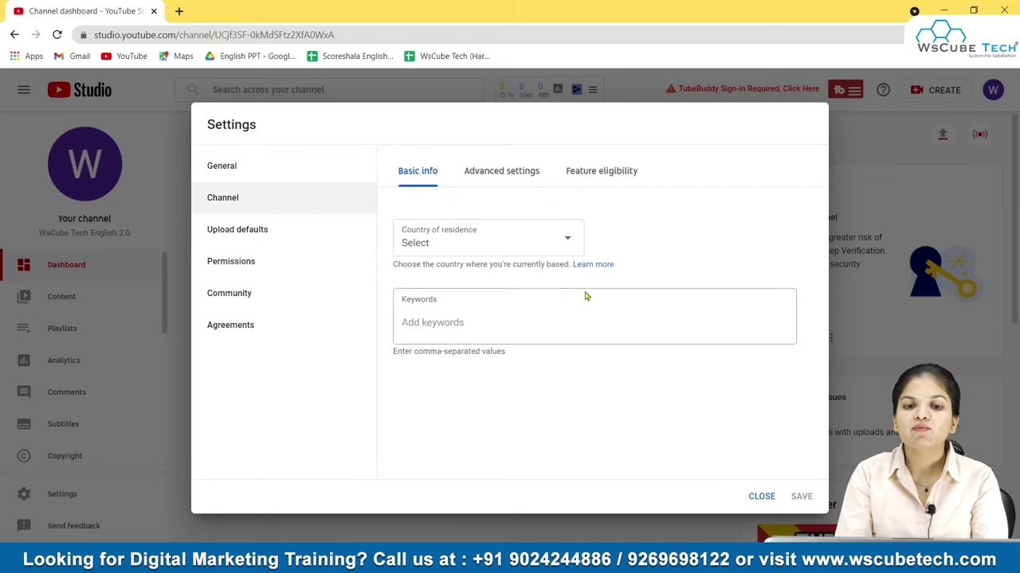
left_click(244, 236)
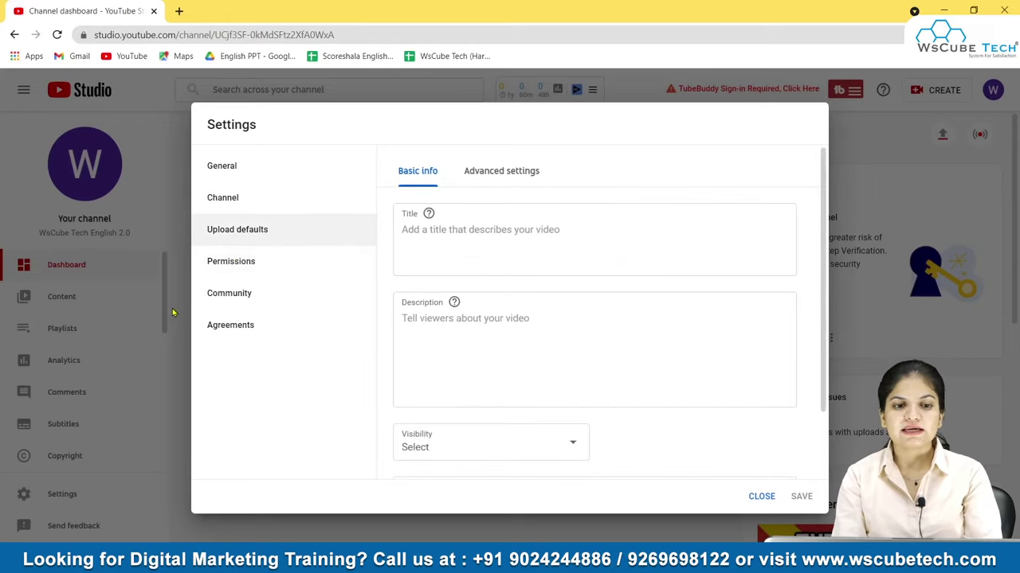
scroll(482, 325, "down", 1)
scroll(483, 325, "up", 1)
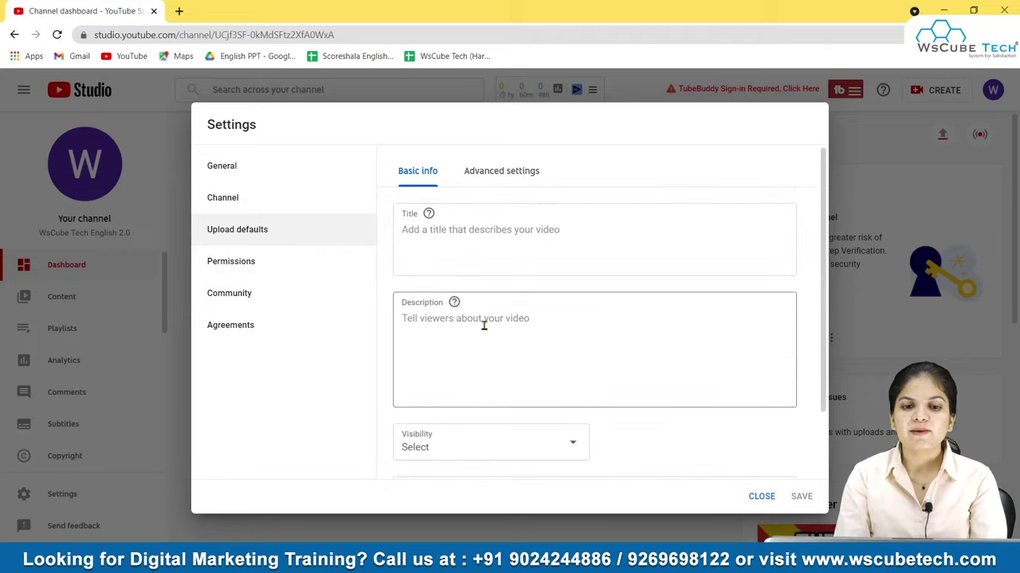
scroll(568, 244, "down", 1)
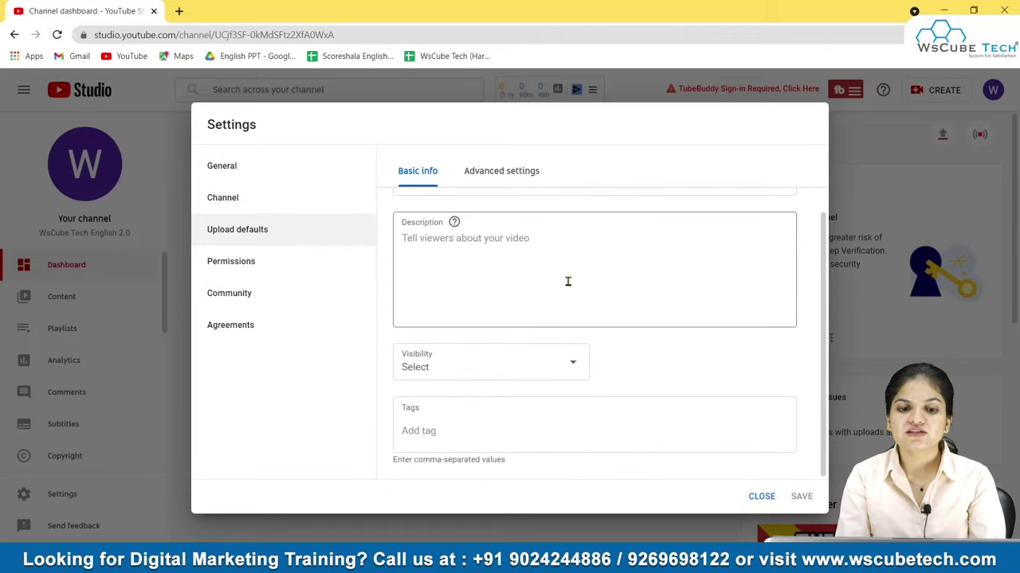
scroll(568, 282, "up", 1)
scroll(568, 281, "down", 1)
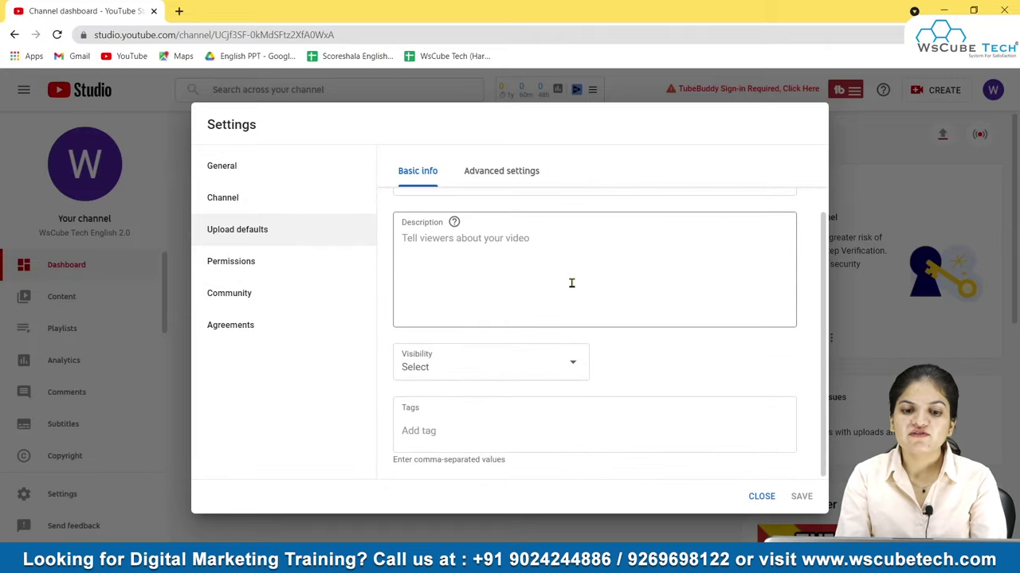
left_click(551, 354)
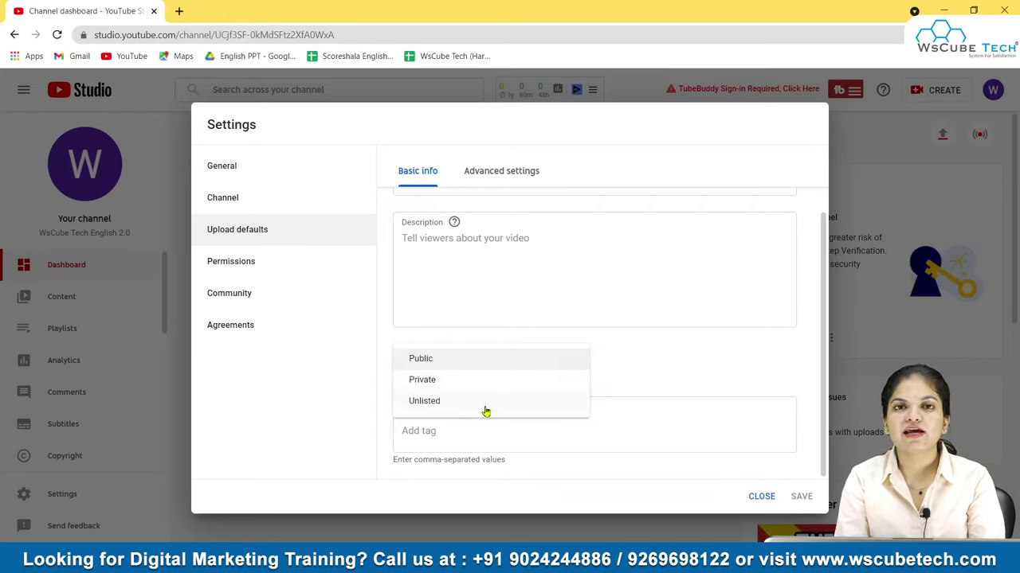
left_click(571, 278)
scroll(573, 278, "up", 1)
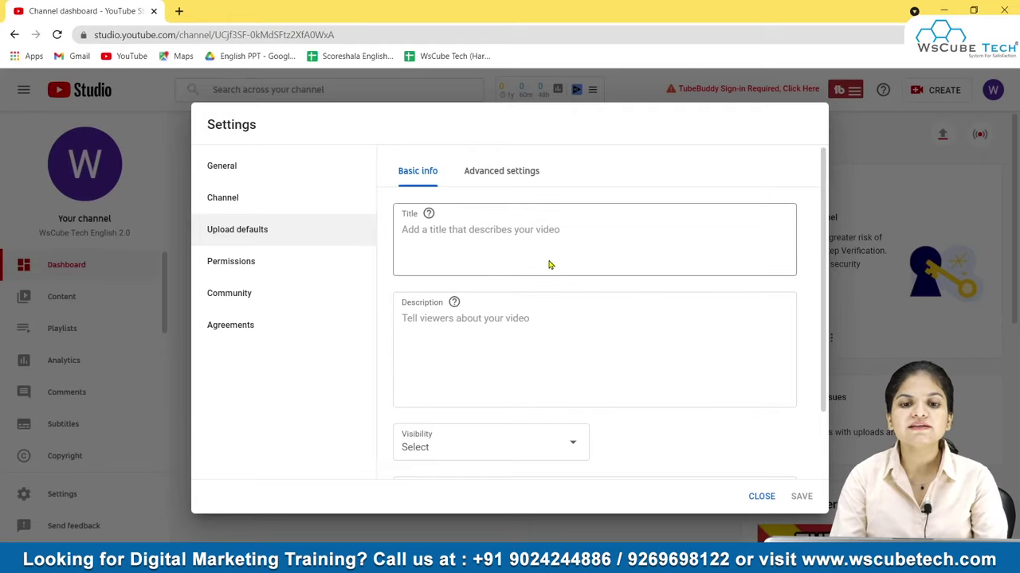
left_click(550, 265)
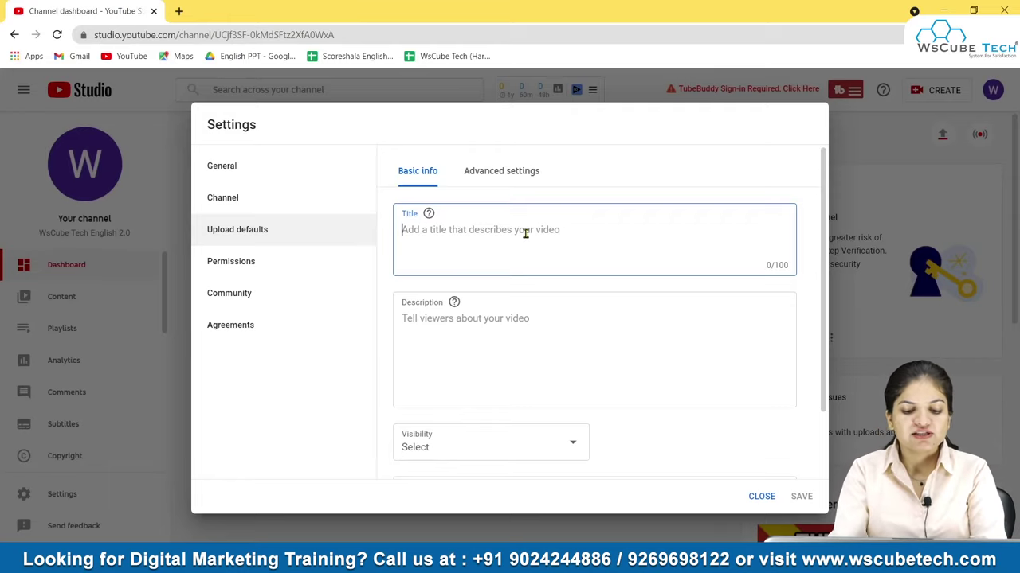
- Enter the food vlog day default title, trimming its end and swapping the comma for an apostrophe
type("John,s foo")
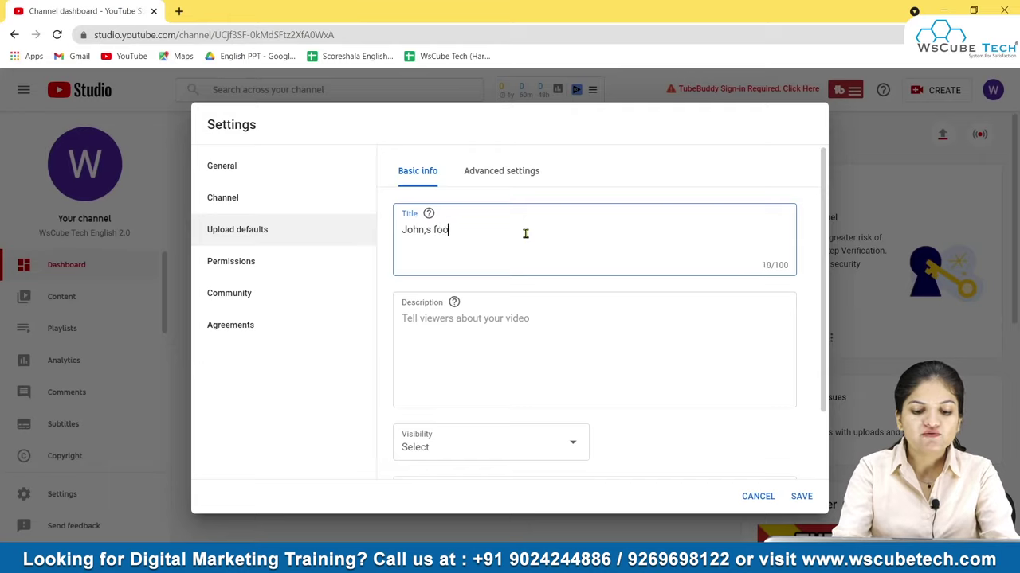
type("d vl")
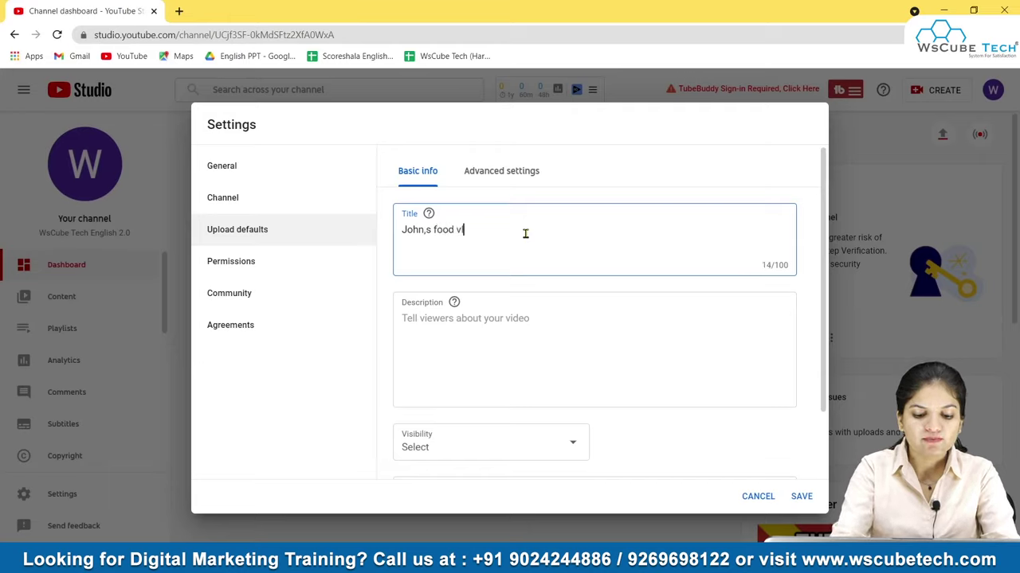
type("og")
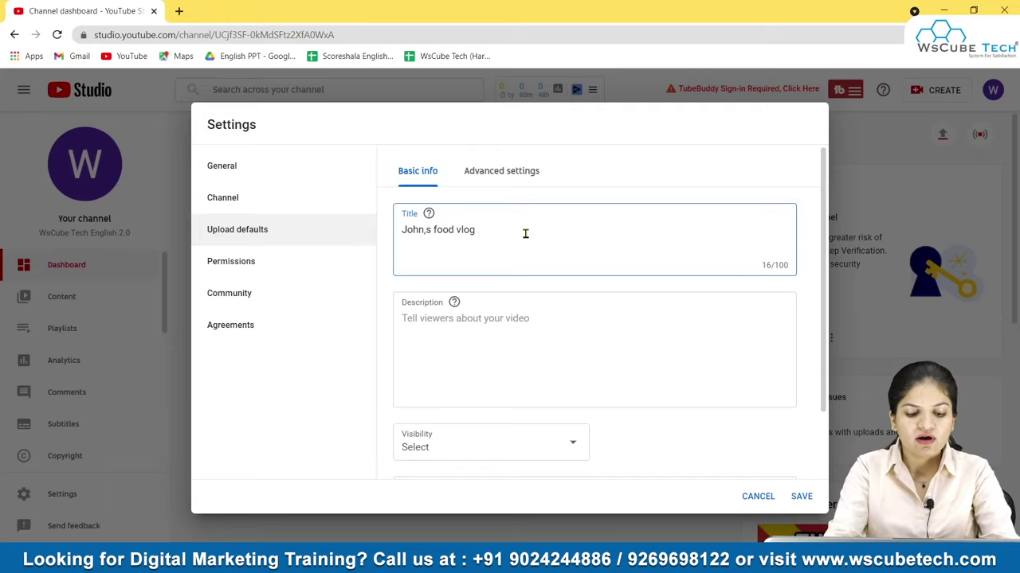
type(" day :")
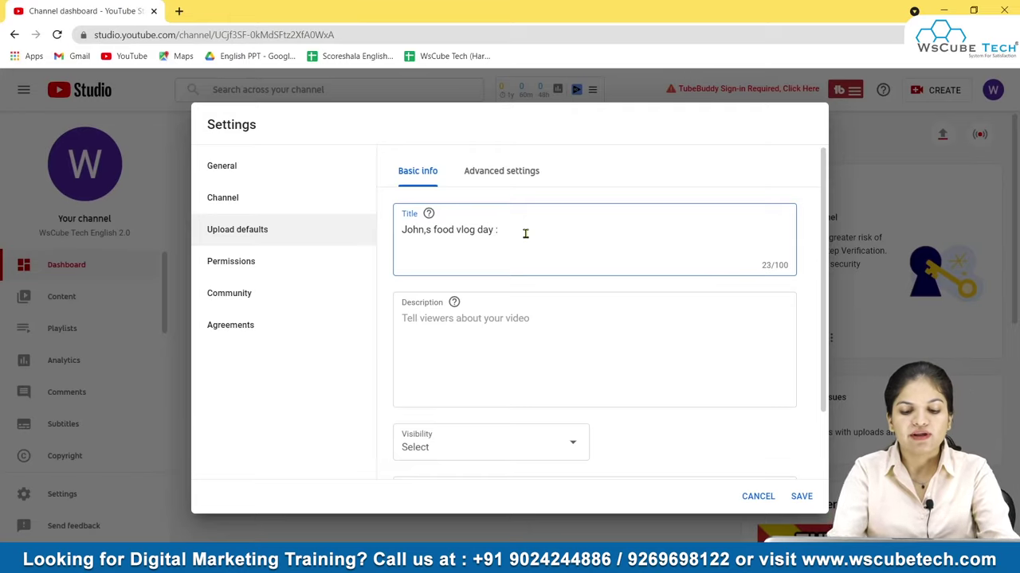
type("01")
key("BackSpace")
key("BackSpace")
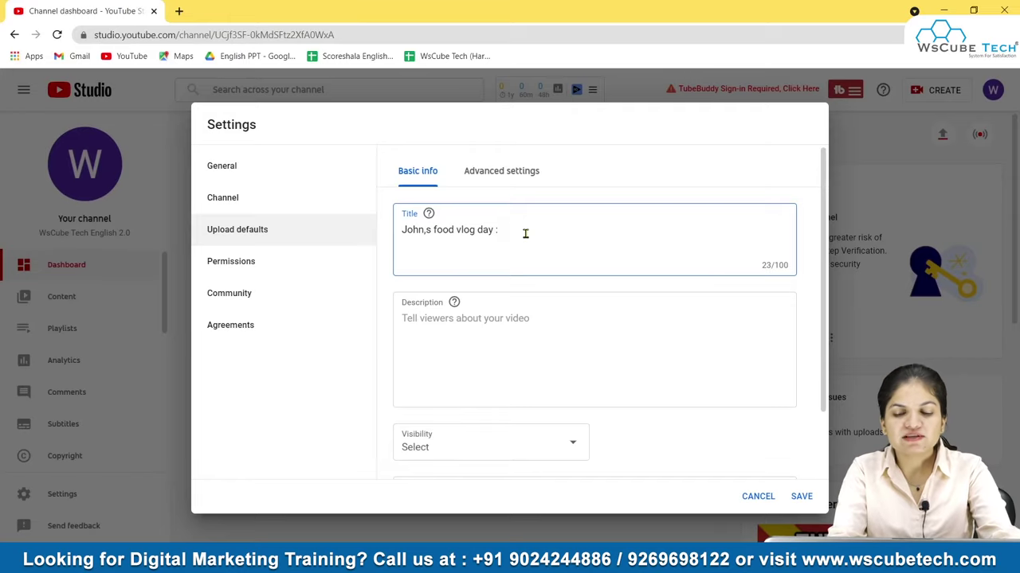
key("BackSpace")
key("BackSpace")
key("BackSpace")
key("BackSpace")
key("BackSpace")
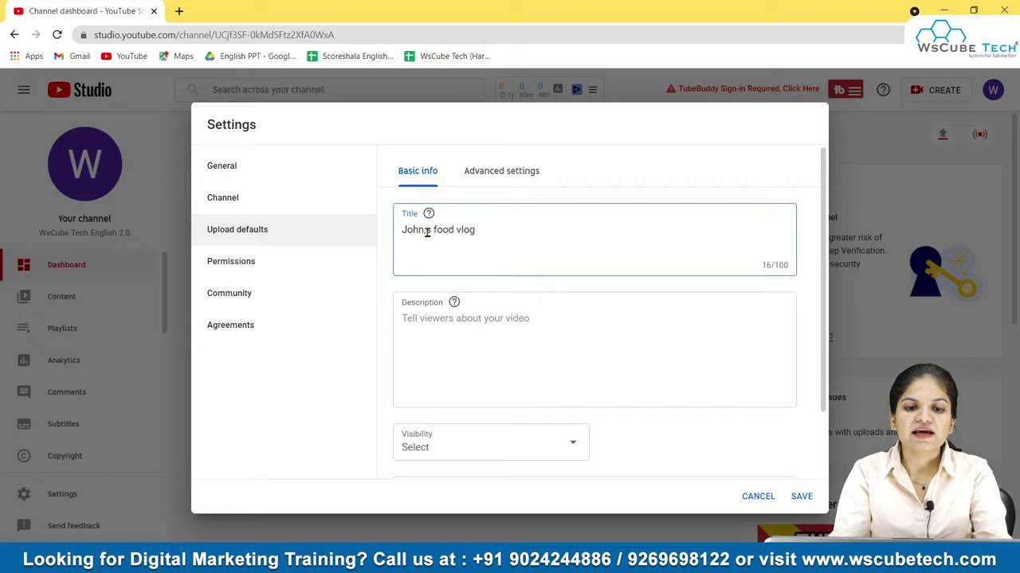
key("BackSpace")
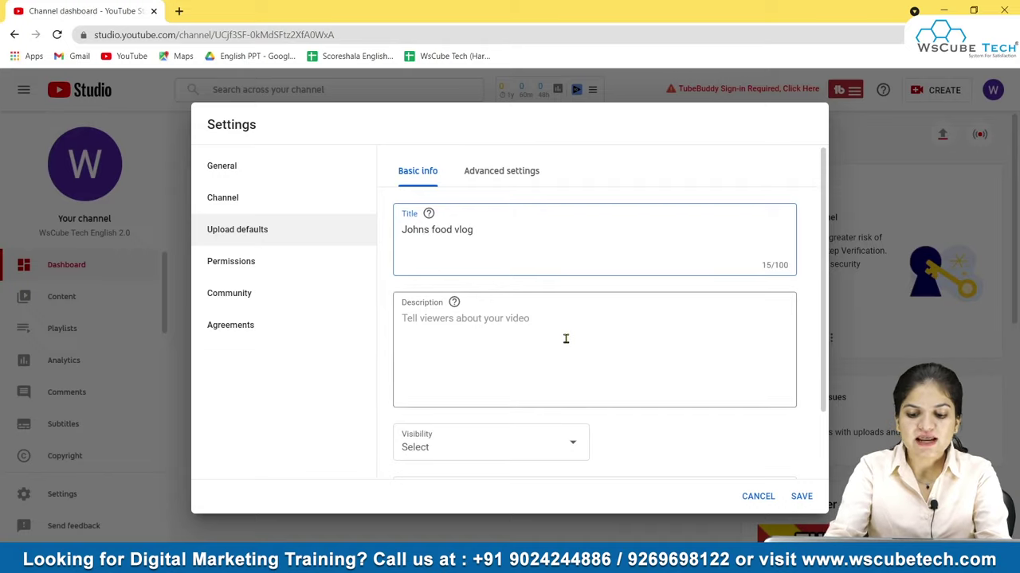
type("'")
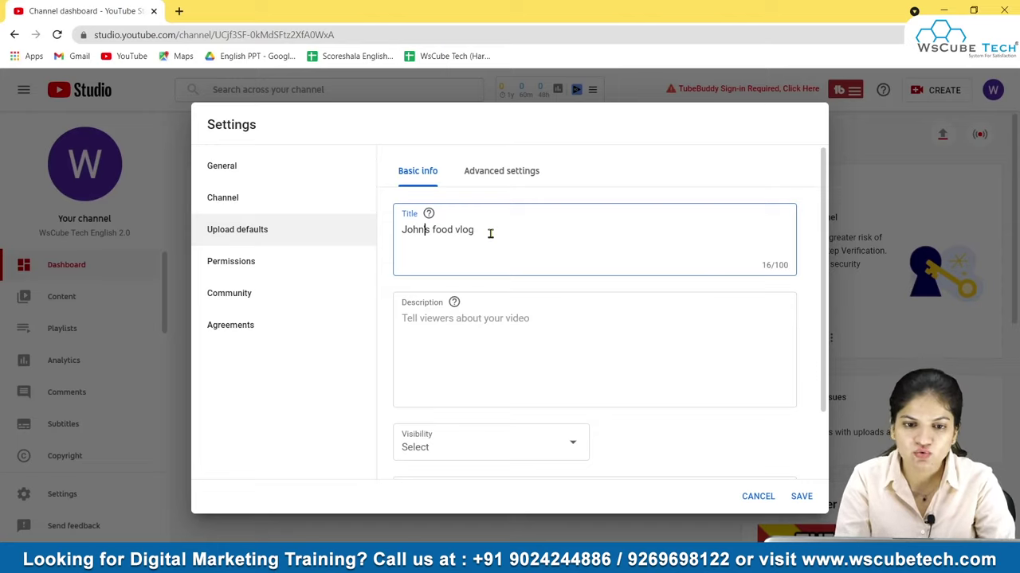
left_click(499, 334)
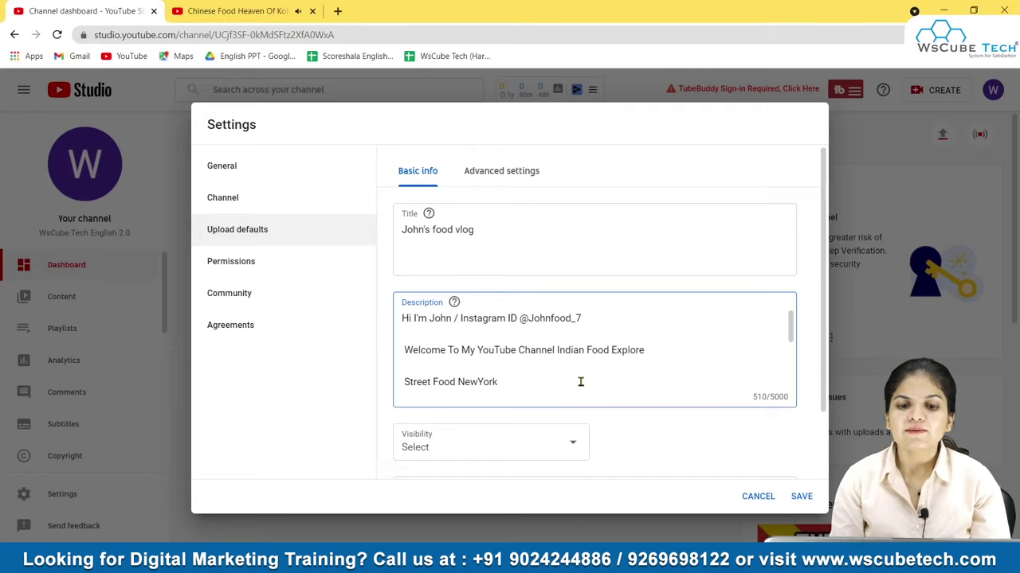
- Review the playlist-link template, including BARIPADA FOOD SERIES, in the default Description
scroll(580, 382, "down", 1)
scroll(580, 382, "up", 1)
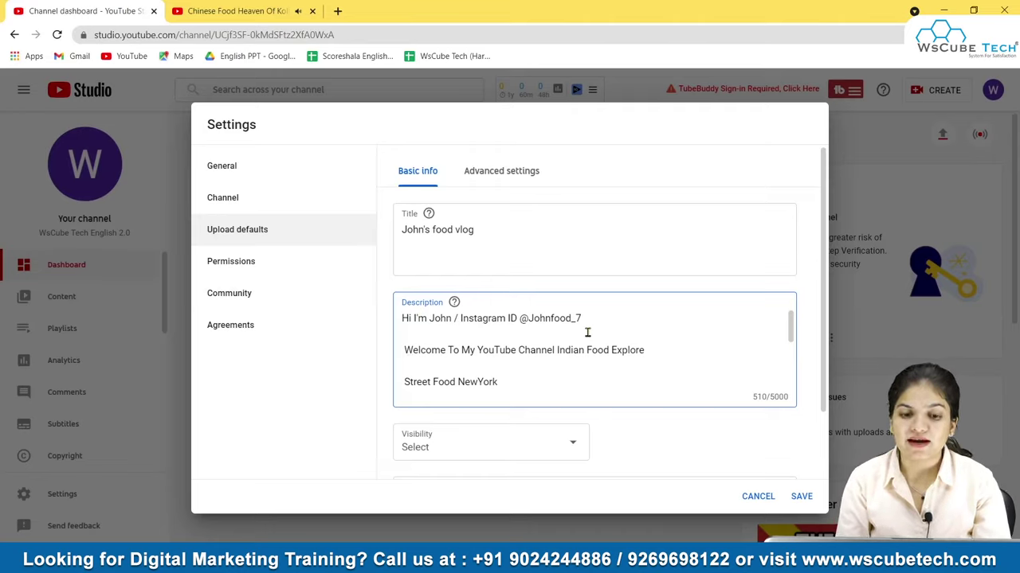
scroll(588, 333, "down", 1)
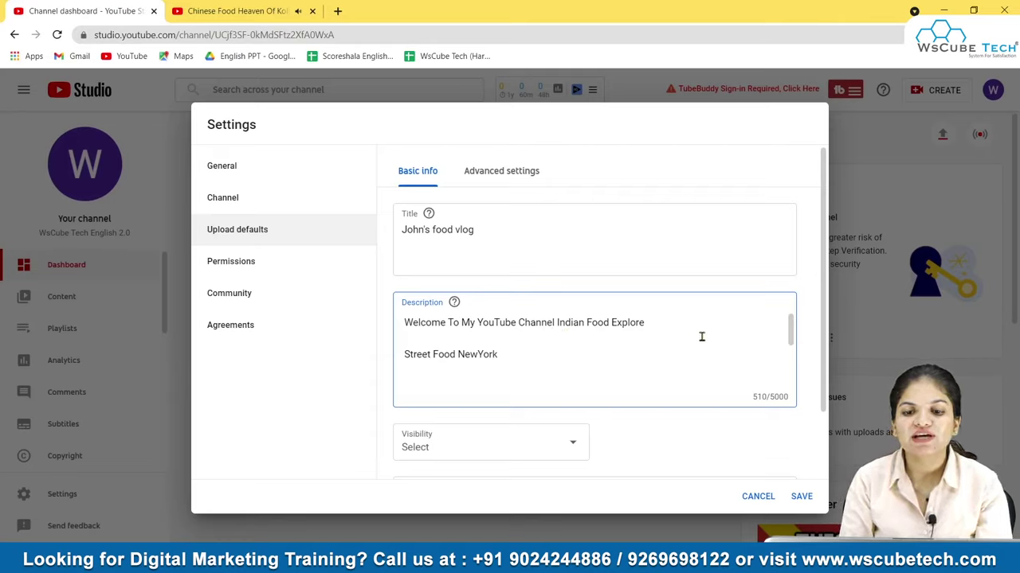
scroll(701, 337, "down", 2)
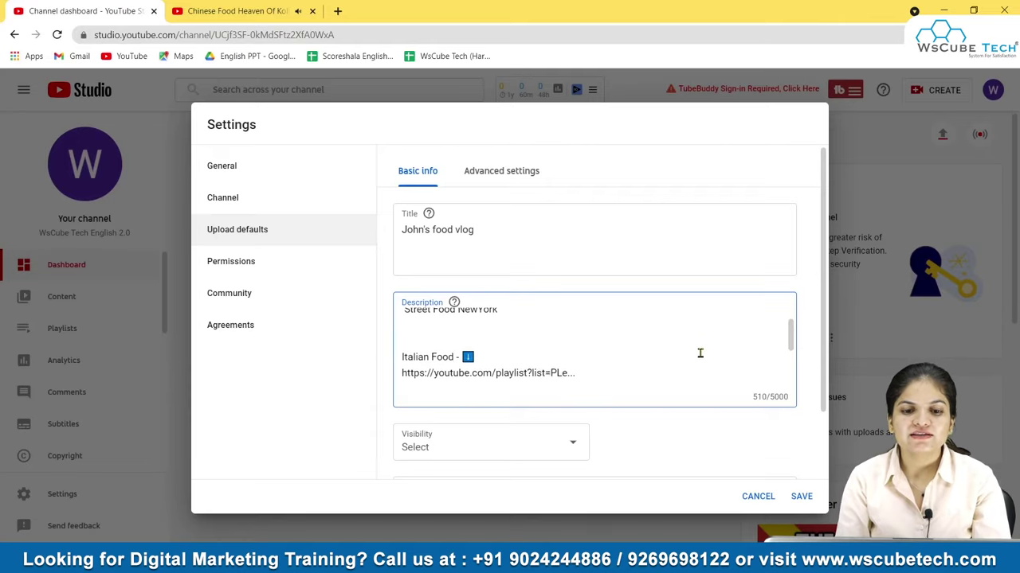
scroll(700, 337, "up", 2)
scroll(536, 361, "down", 3)
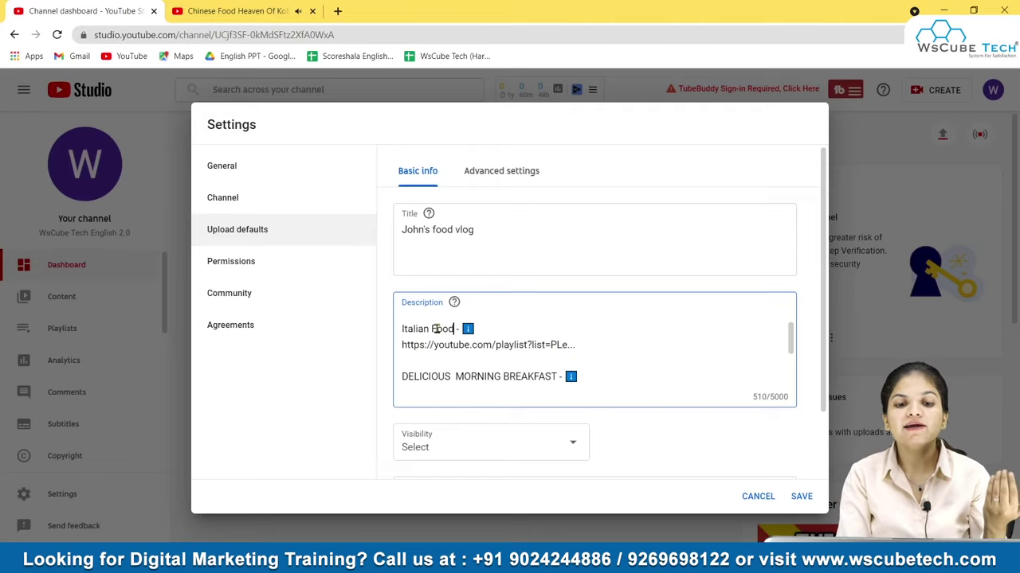
scroll(470, 353, "down", 1)
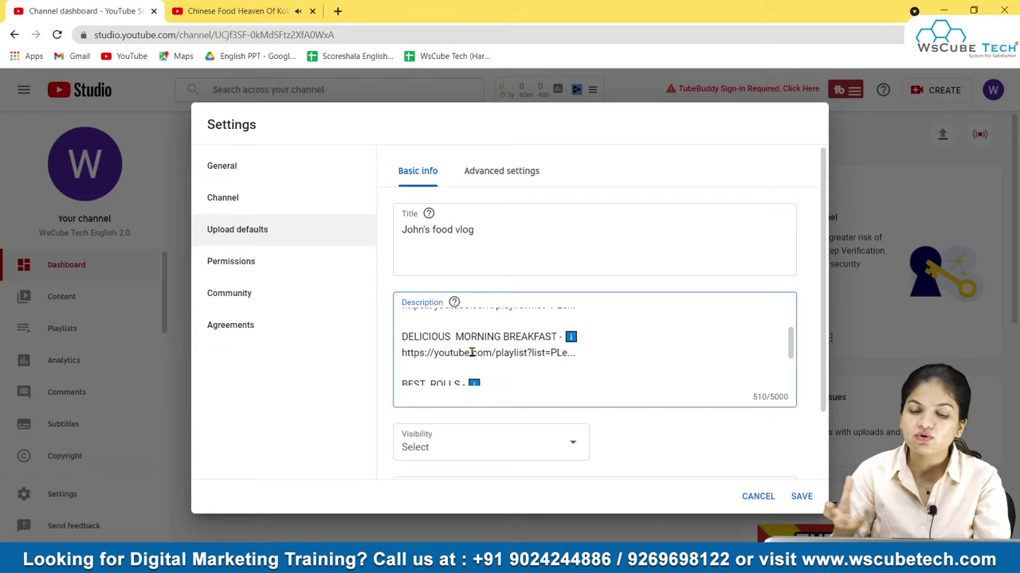
scroll(471, 353, "down", 1)
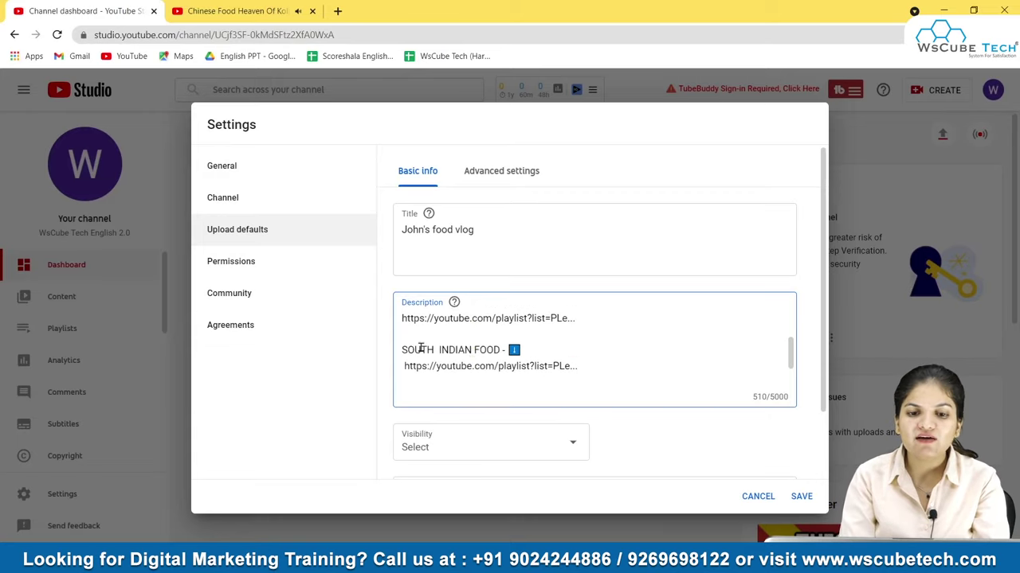
scroll(497, 394, "down", 1)
scroll(491, 294, "down", 2)
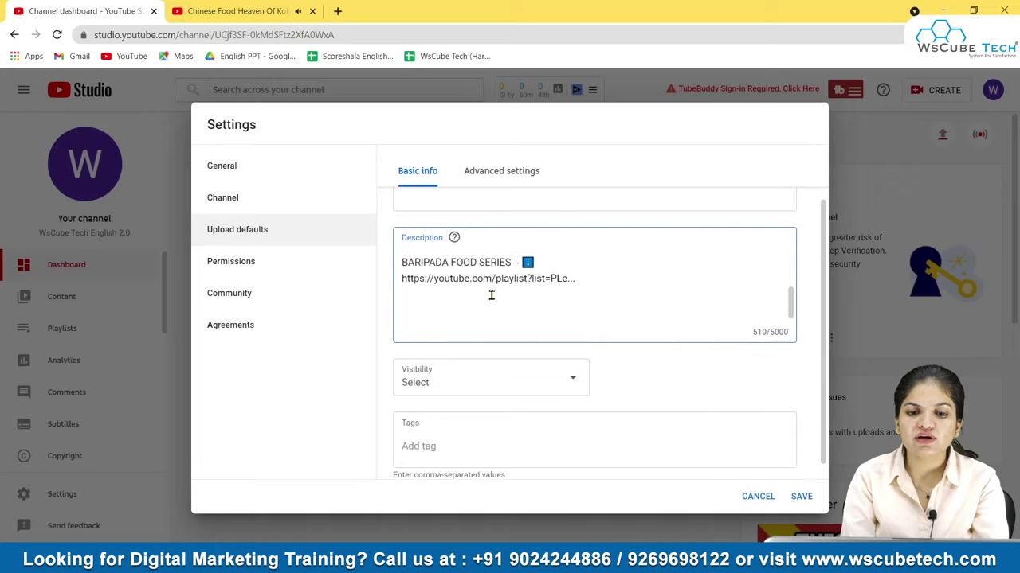
scroll(489, 252, "up", 5)
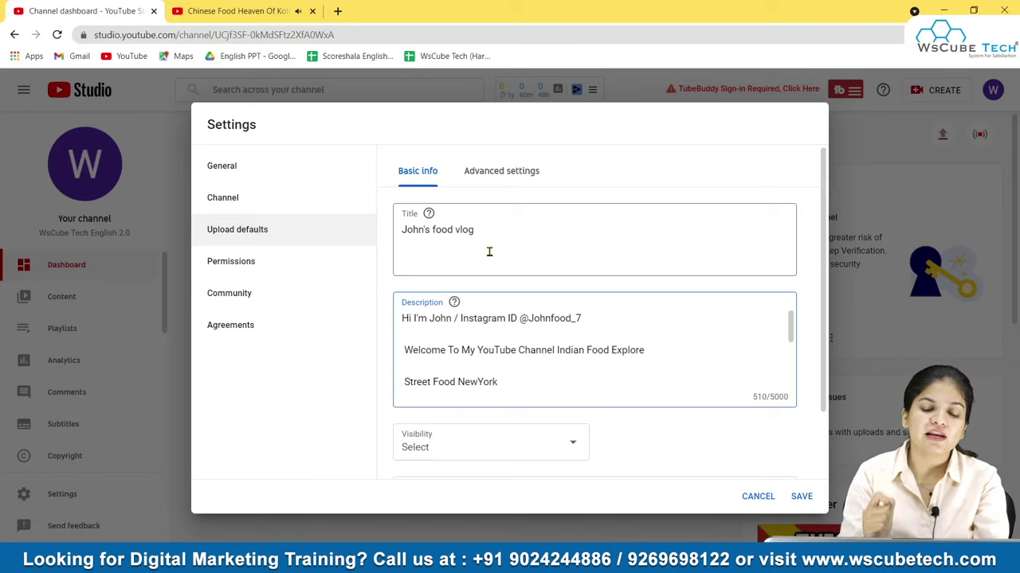
scroll(484, 378, "down", 5)
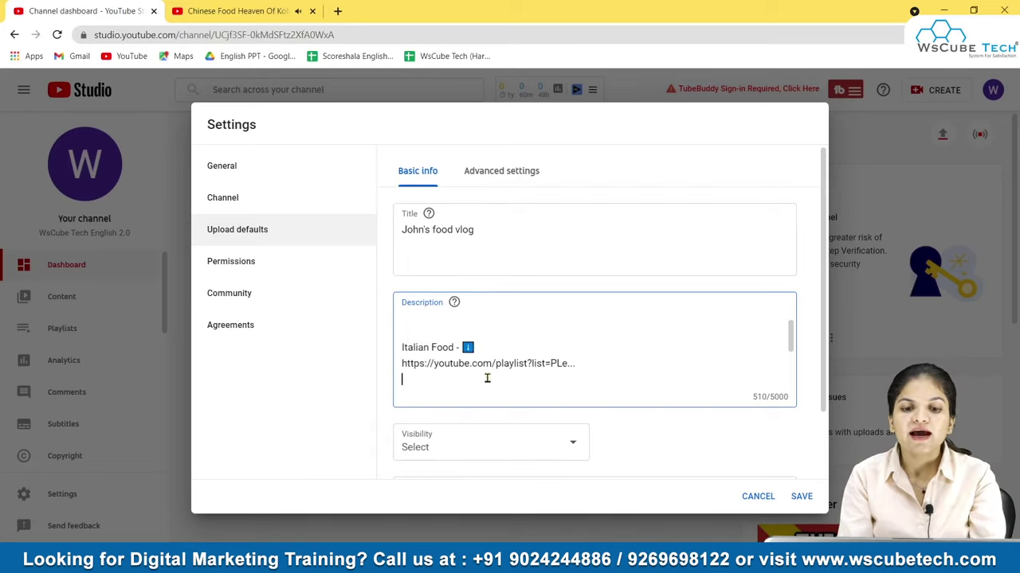
scroll(703, 442, "down", 1)
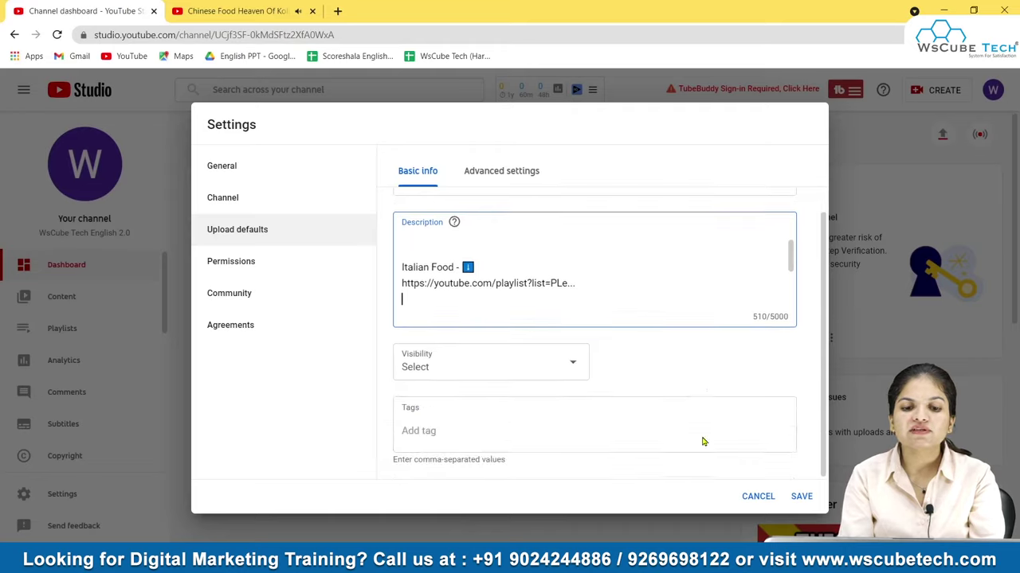
- Set the default upload visibility to Private
left_click(532, 359)
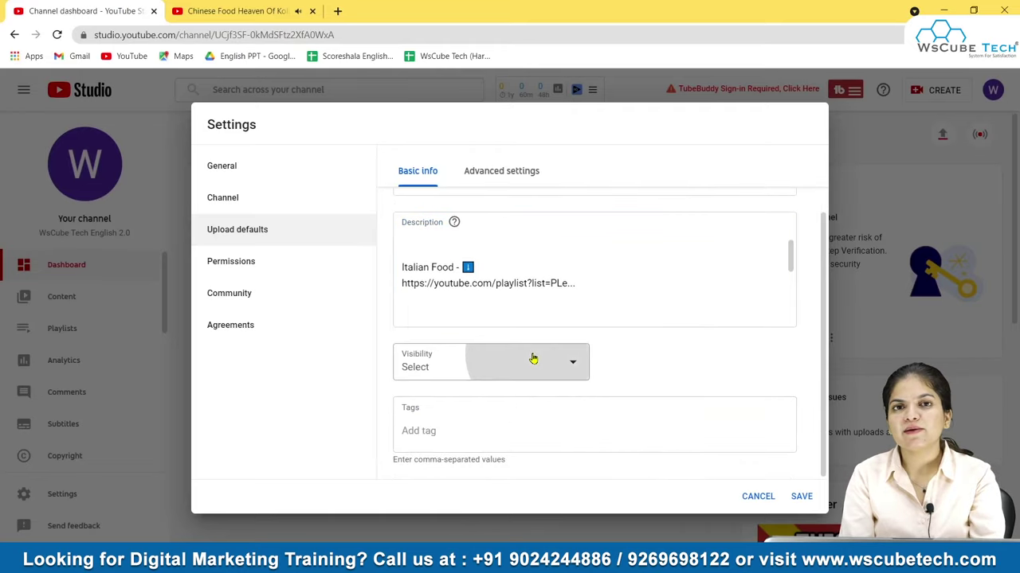
left_click(691, 367)
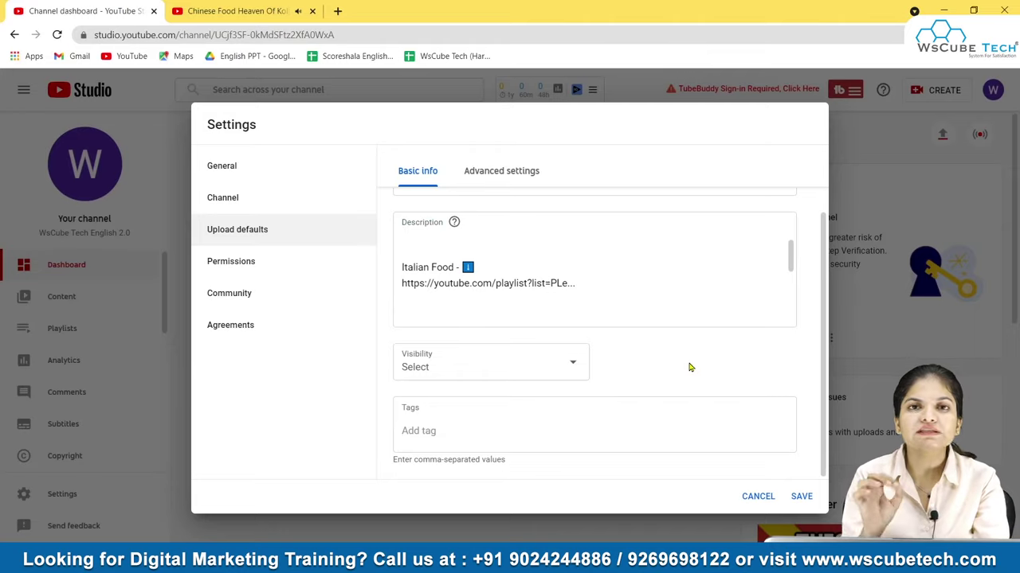
left_click(562, 365)
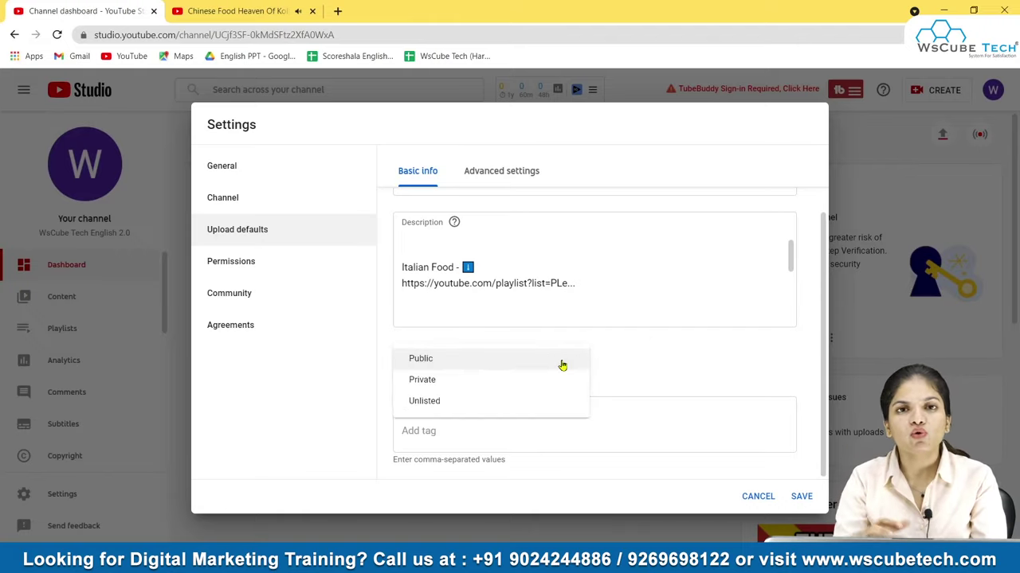
left_click(447, 381)
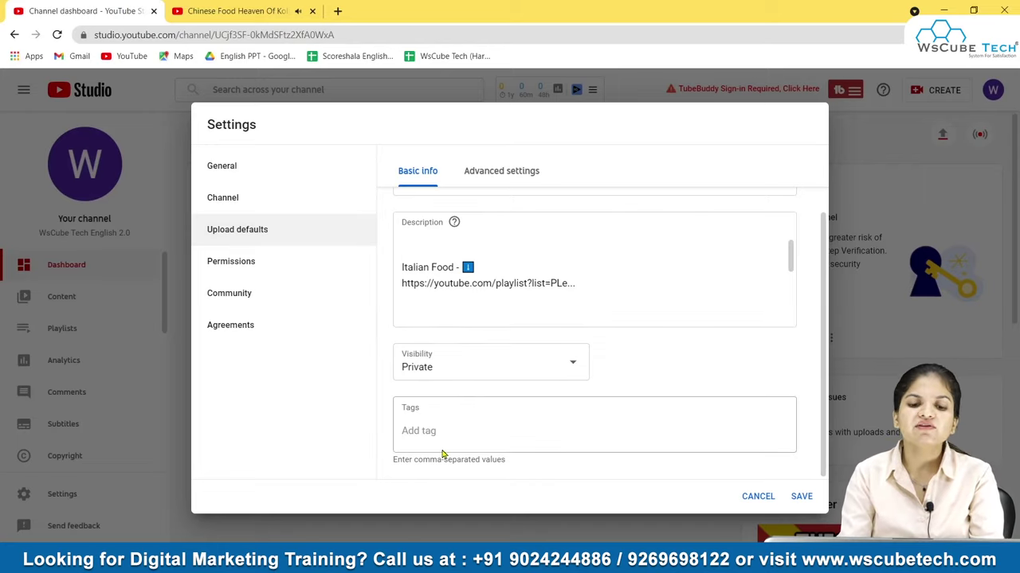
scroll(528, 358, "up", 1)
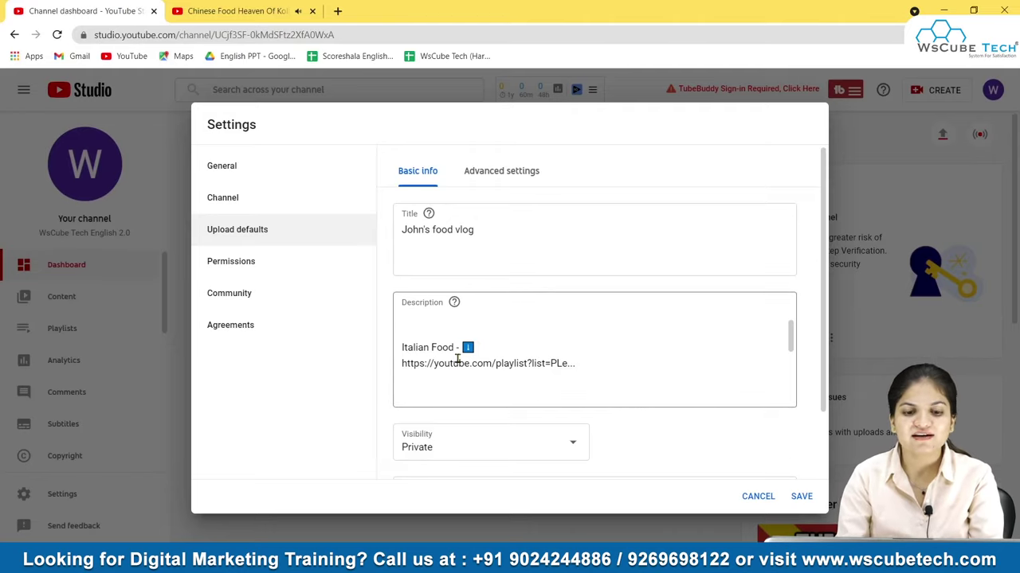
scroll(458, 360, "down", 1)
scroll(674, 419, "down", 1)
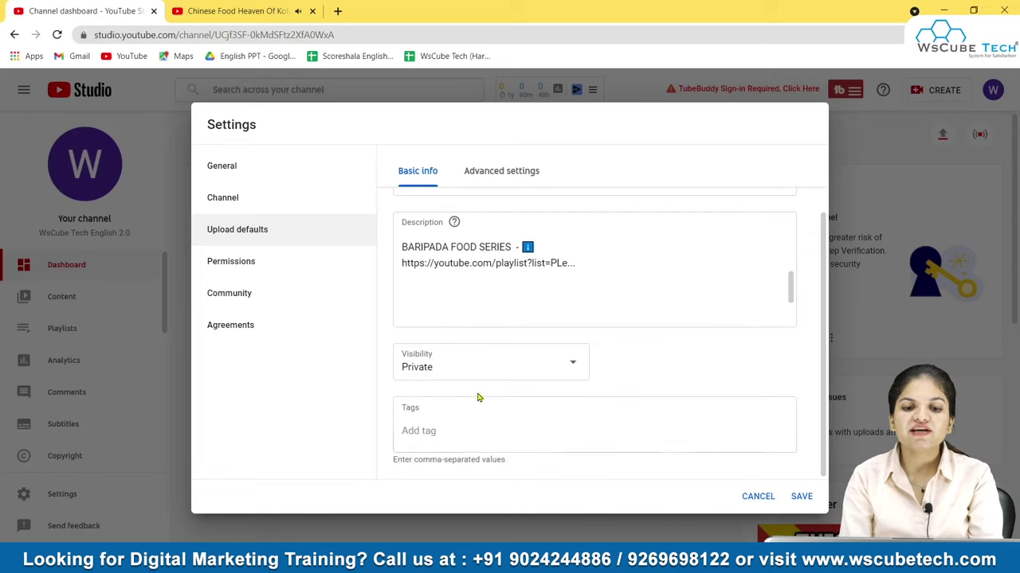
- Add #johnsfood, #johnsvlog and #Streetfood as default tags
left_click(456, 428)
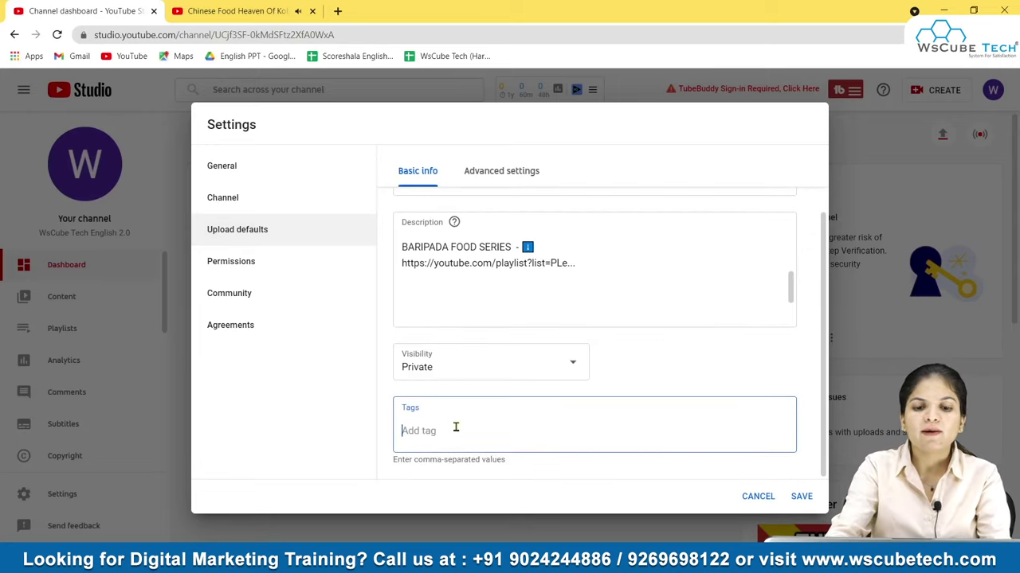
type("#")
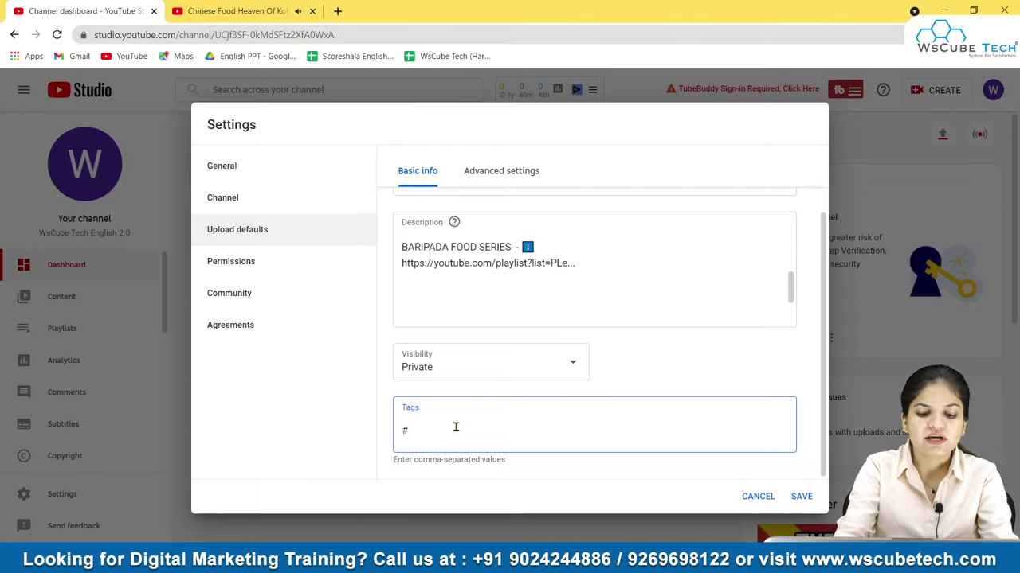
type("john")
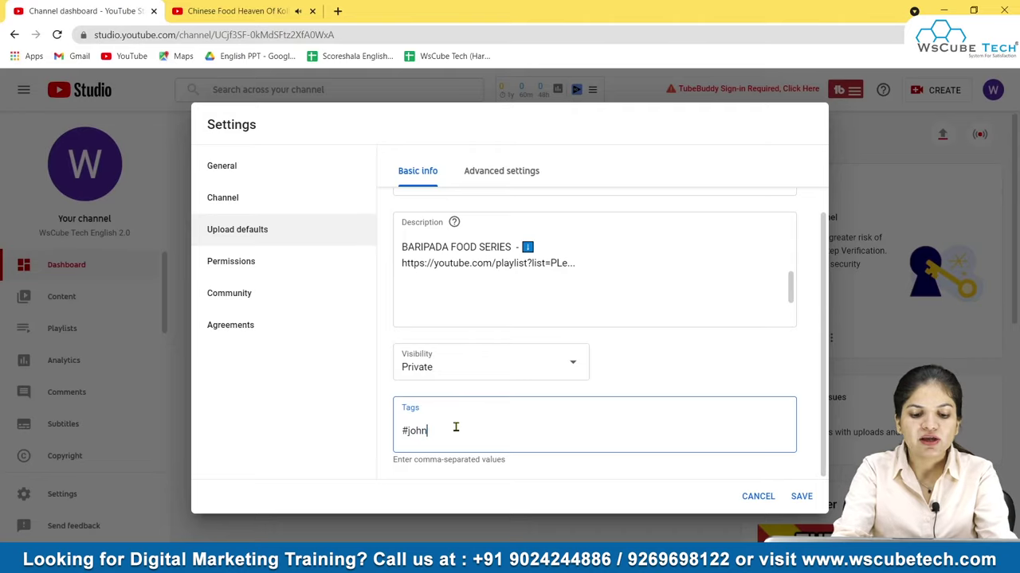
type("sfood")
key("Return")
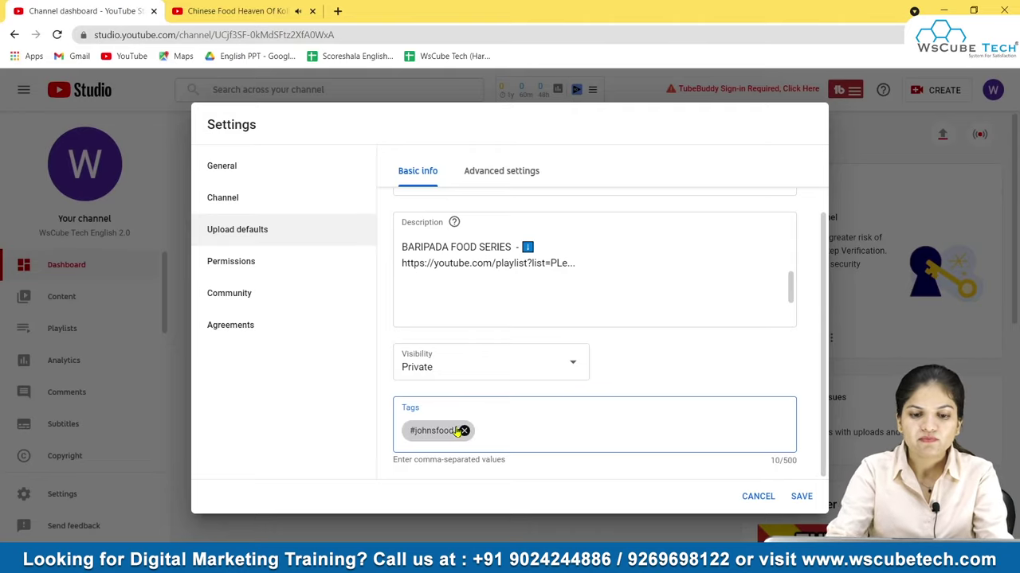
type("#")
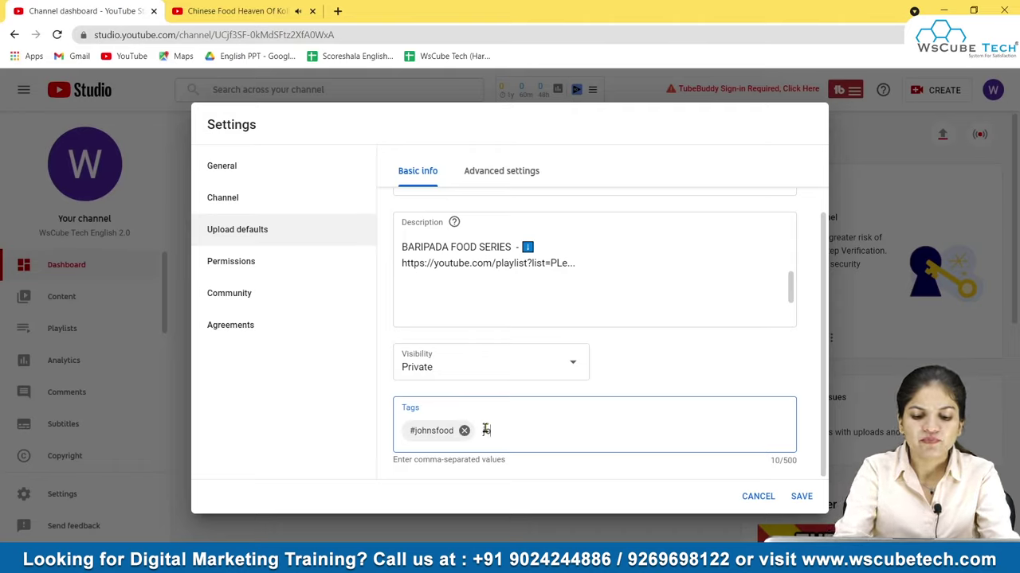
type("johnsvlog")
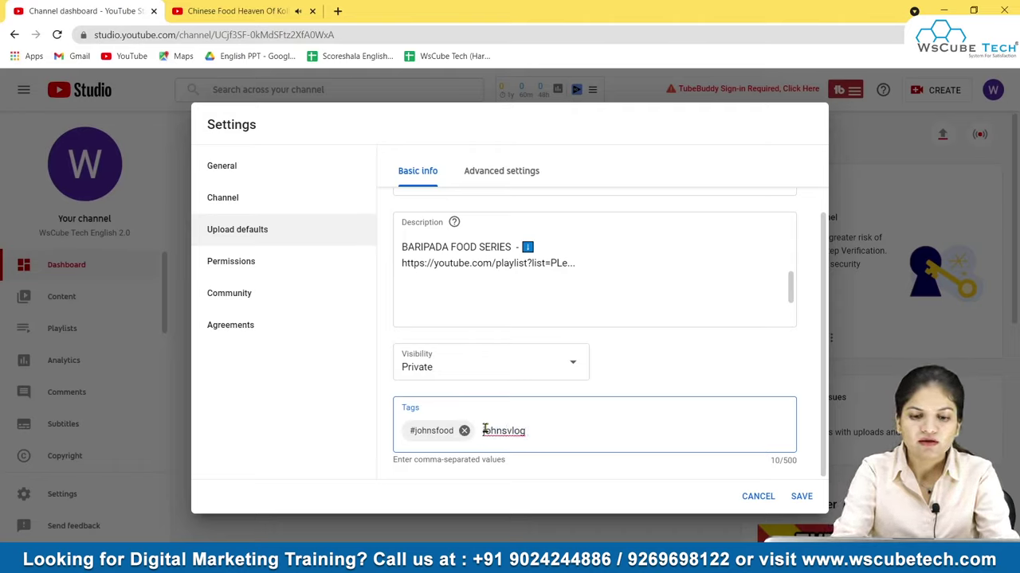
key("Return")
type("St")
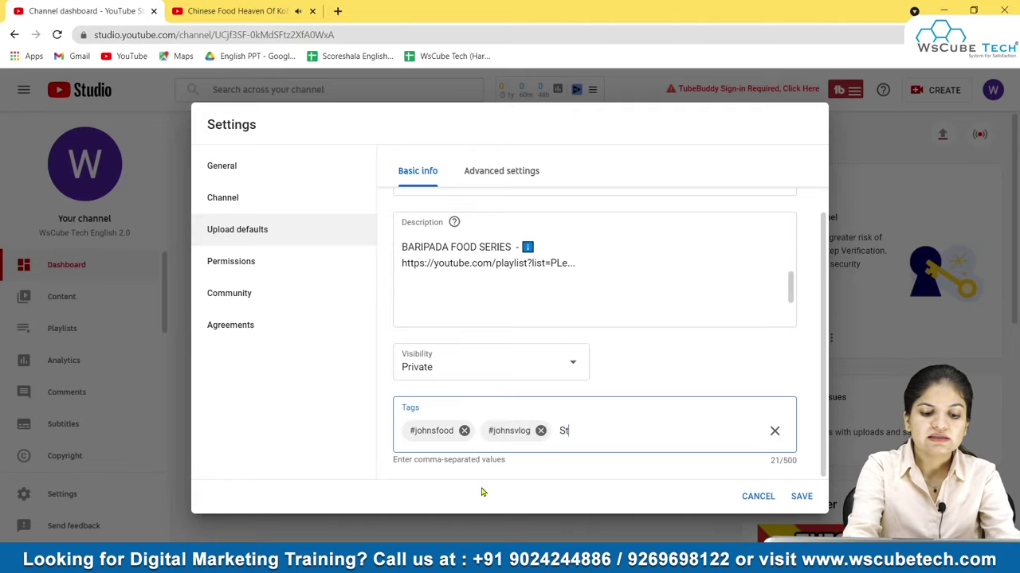
type("reetfo")
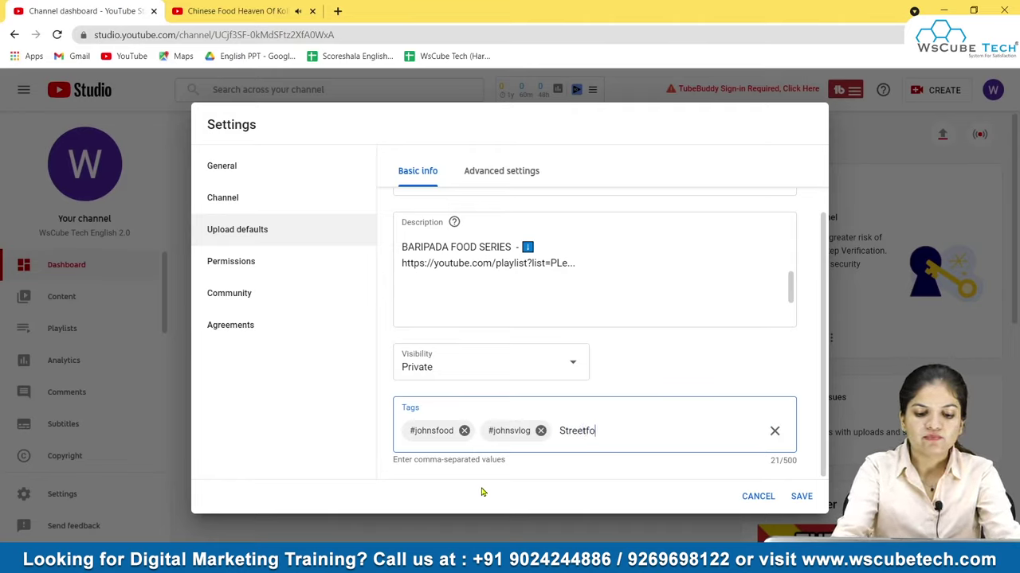
type("od")
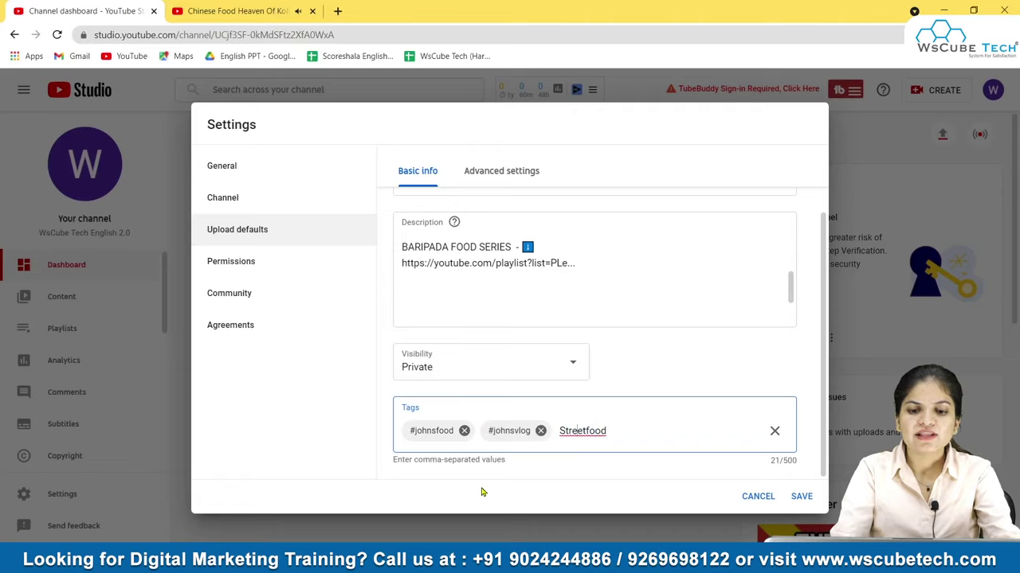
key("Left")
key("Left")
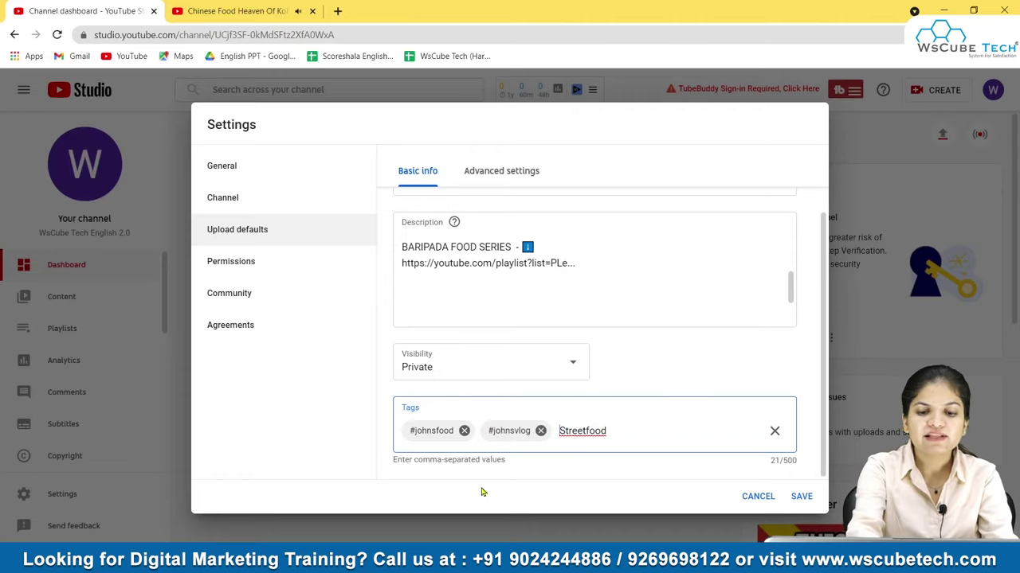
type("#")
key("Right")
key("Right")
key("Right")
key("Right")
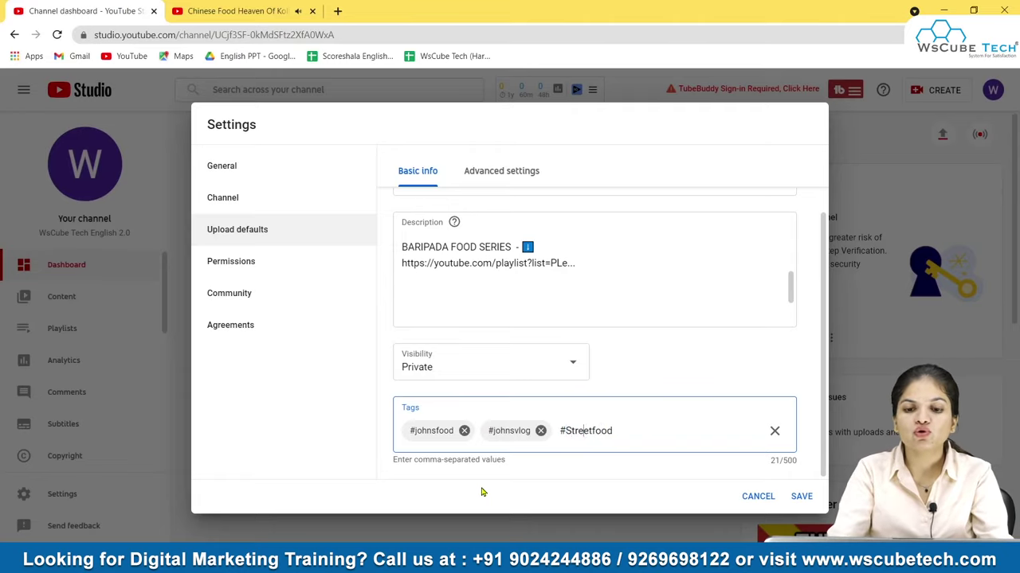
key("Return")
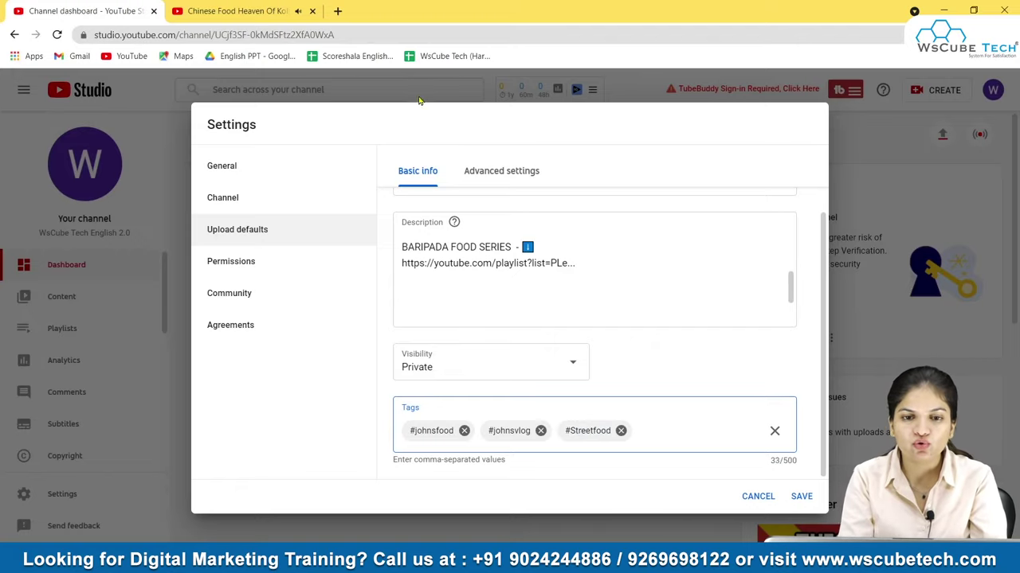
- On the Advanced settings tab, keep Standard YouTube Licence and category None
left_click(512, 172)
scroll(503, 227, "up", 2)
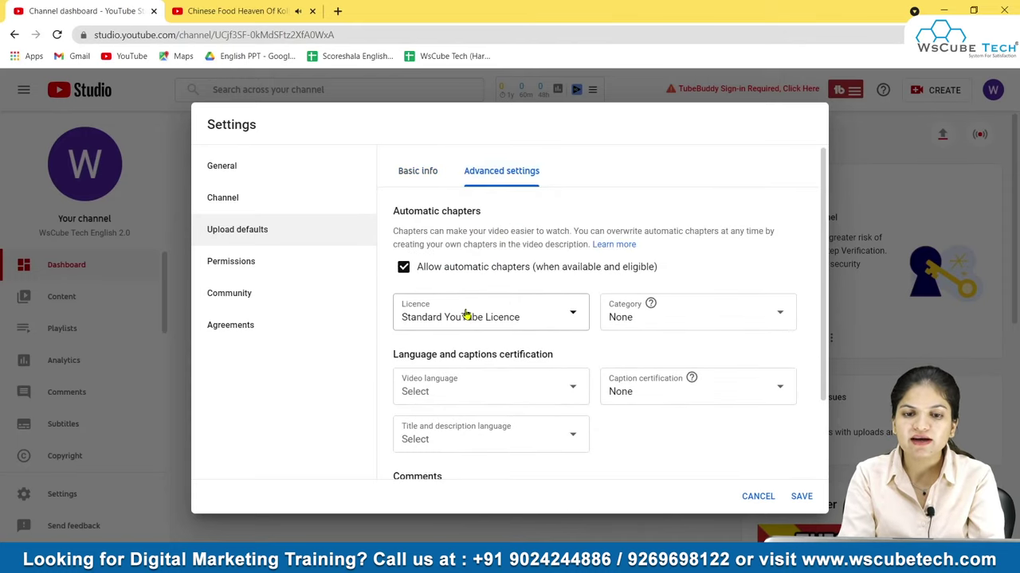
left_click(527, 321)
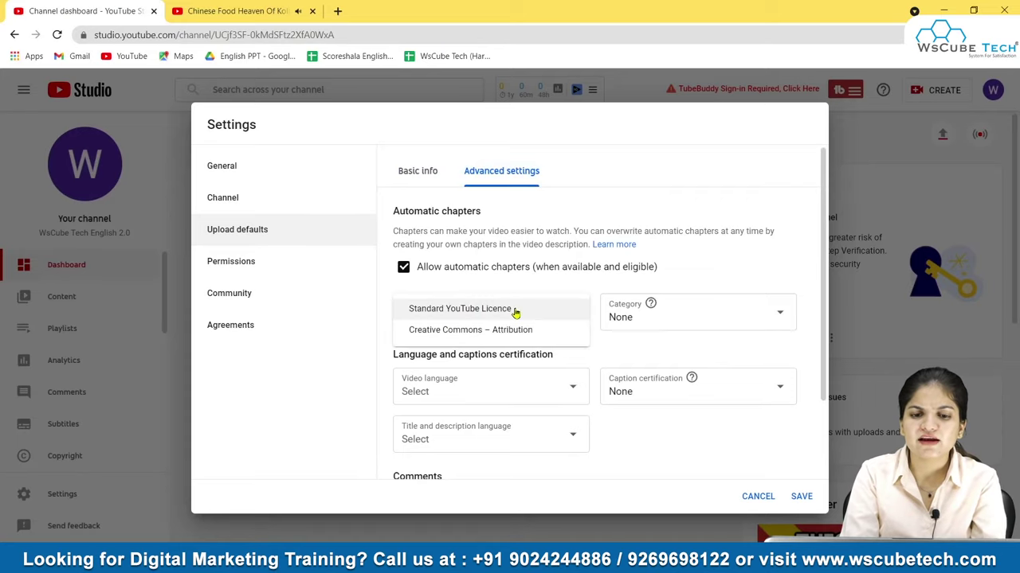
left_click(514, 312)
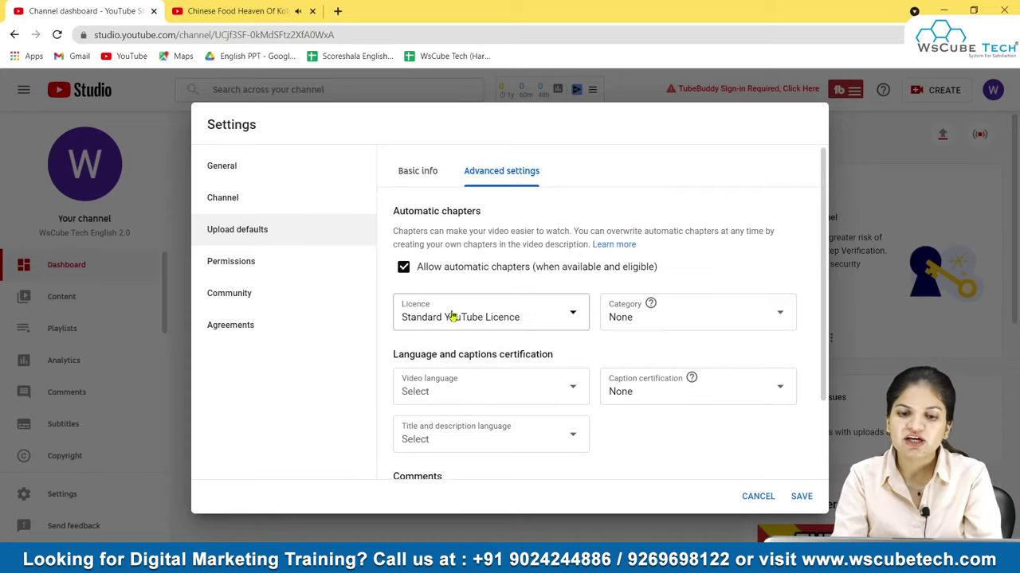
scroll(551, 369, "down", 1)
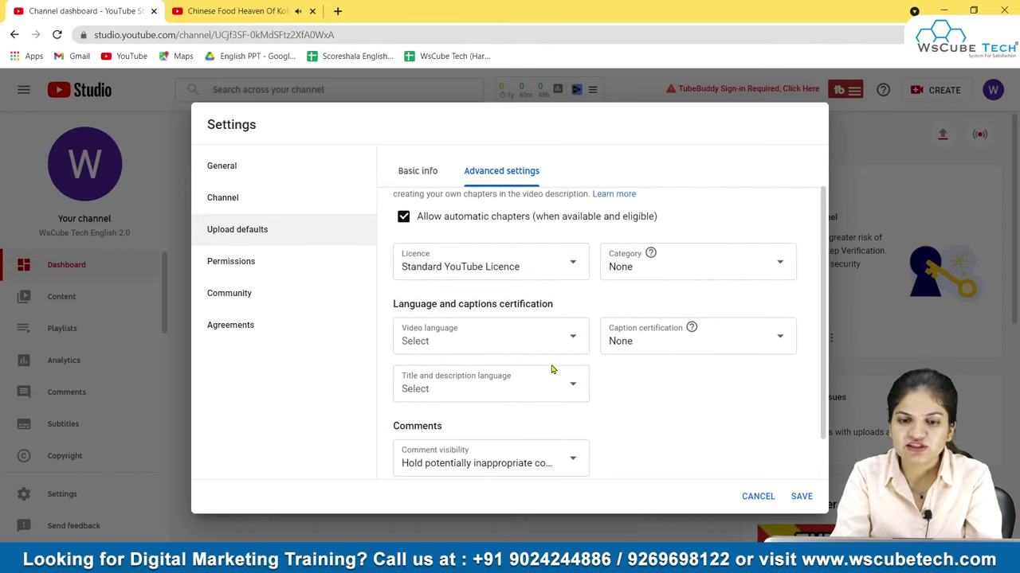
left_click(669, 266)
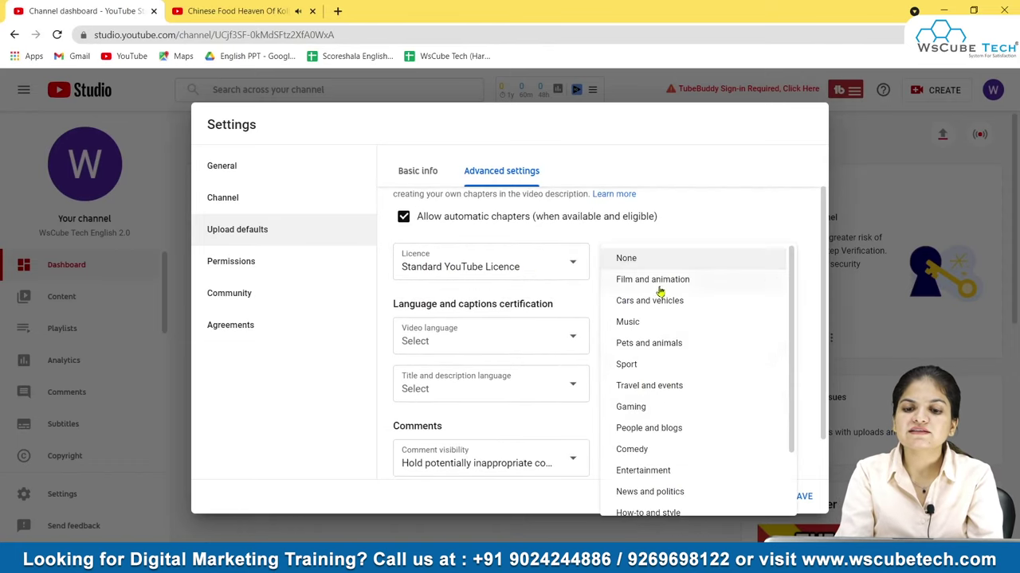
scroll(655, 410, "down", 1)
scroll(655, 411, "up", 1)
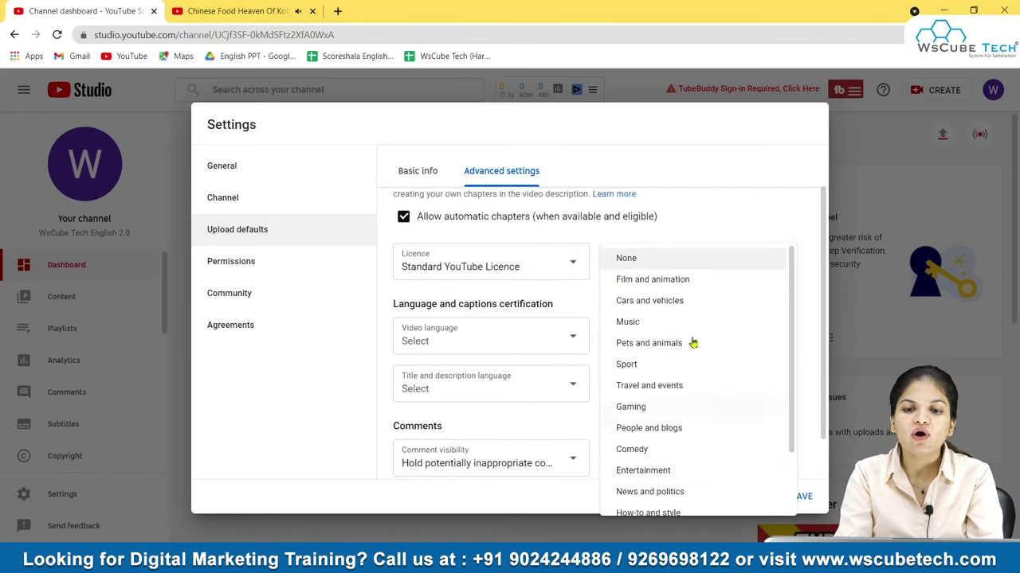
left_click(662, 259)
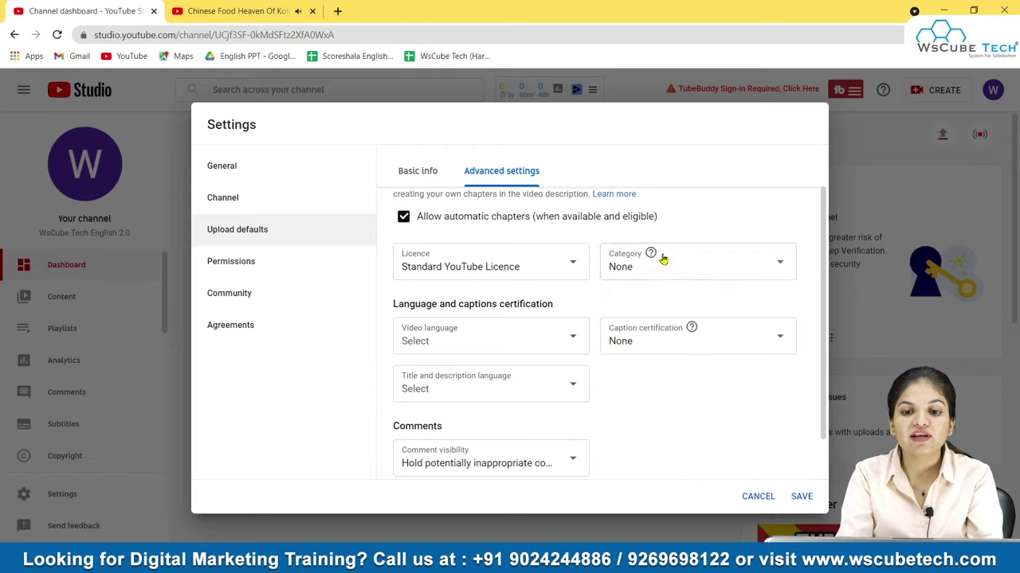
- Set the video language to Afrikaans, leaving caption certification as None
left_click(490, 334)
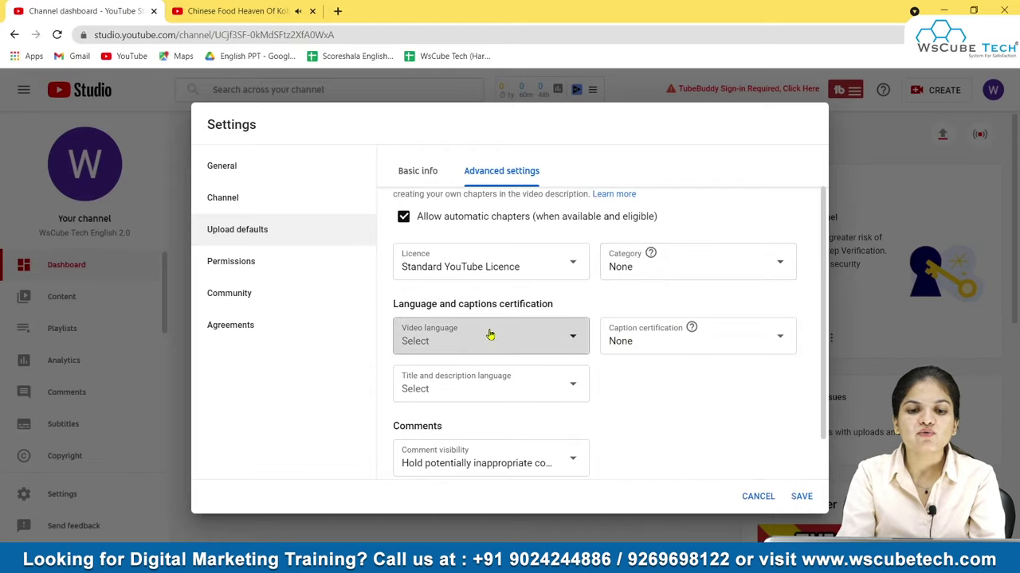
left_click(490, 335)
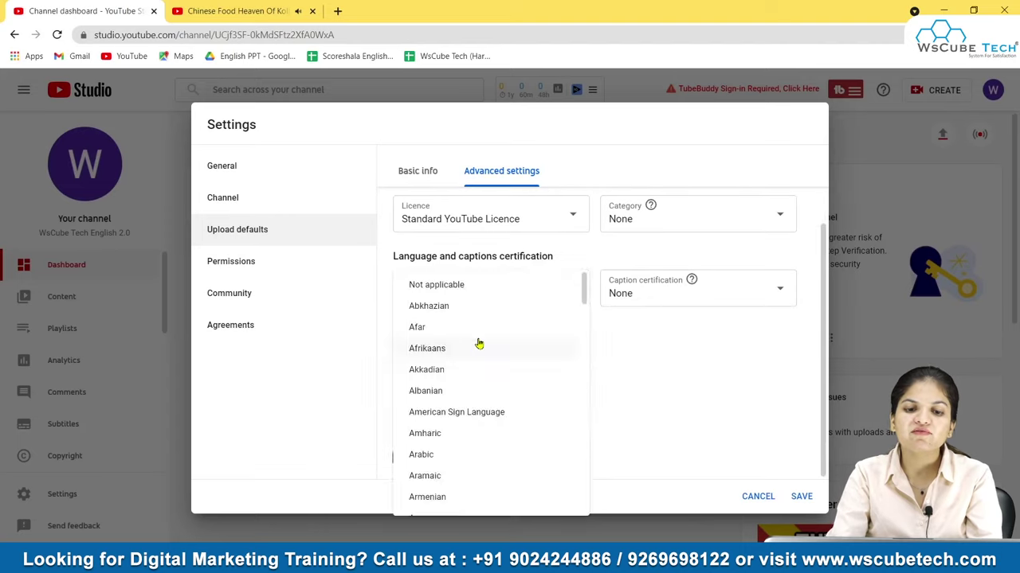
left_click(478, 343)
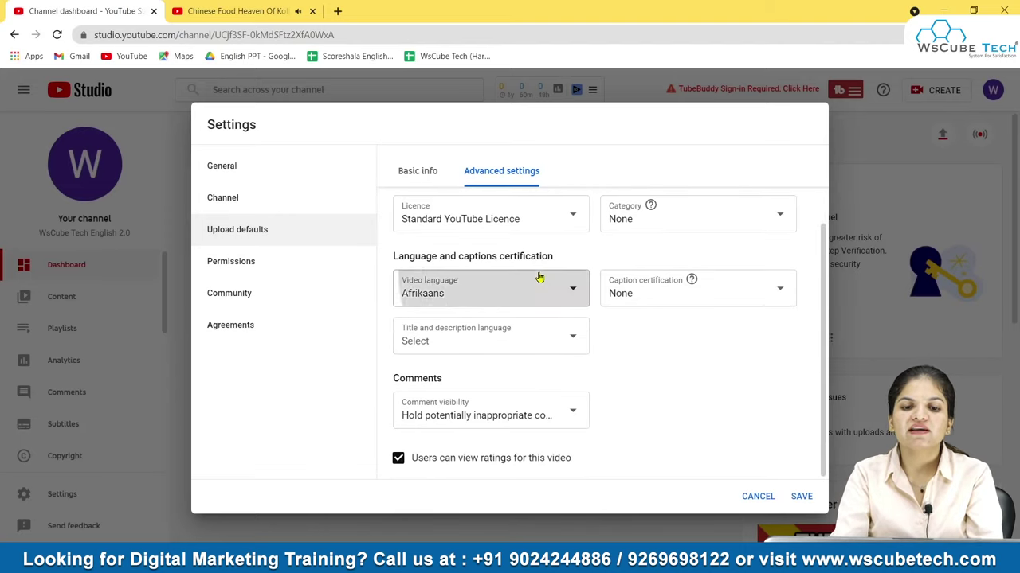
key("Return")
left_click(703, 371)
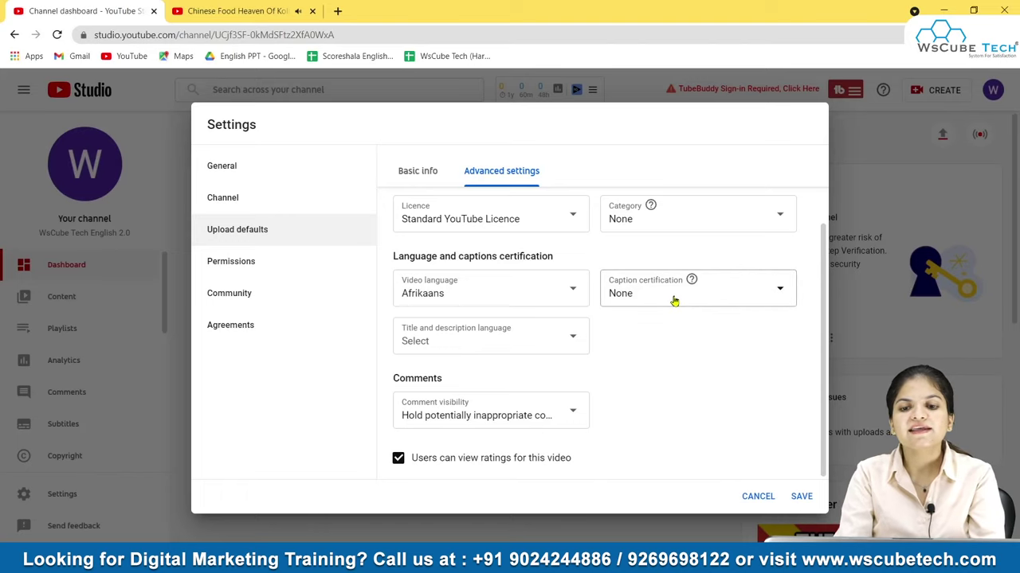
left_click(674, 300)
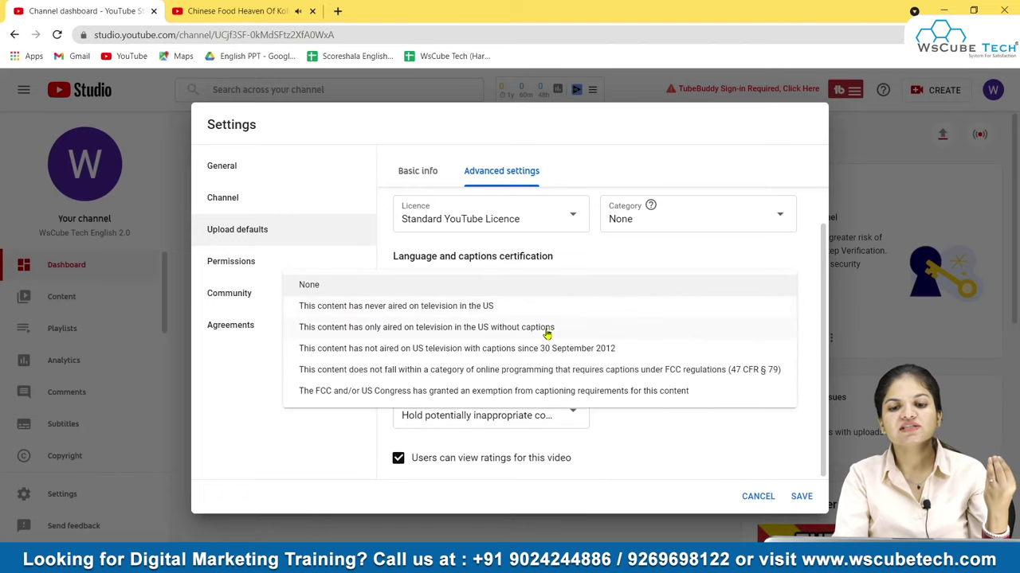
left_click(616, 421)
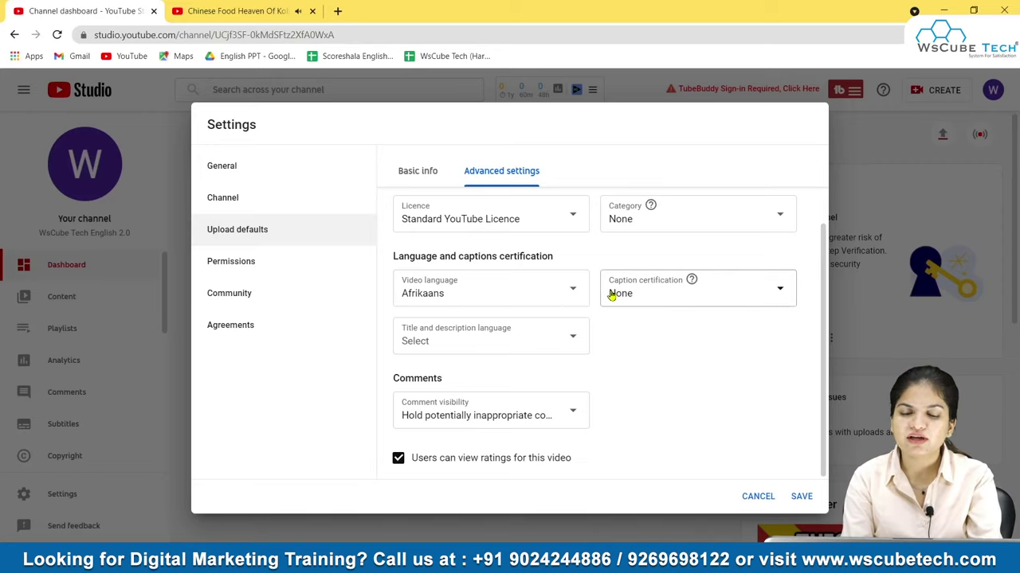
left_click(543, 329)
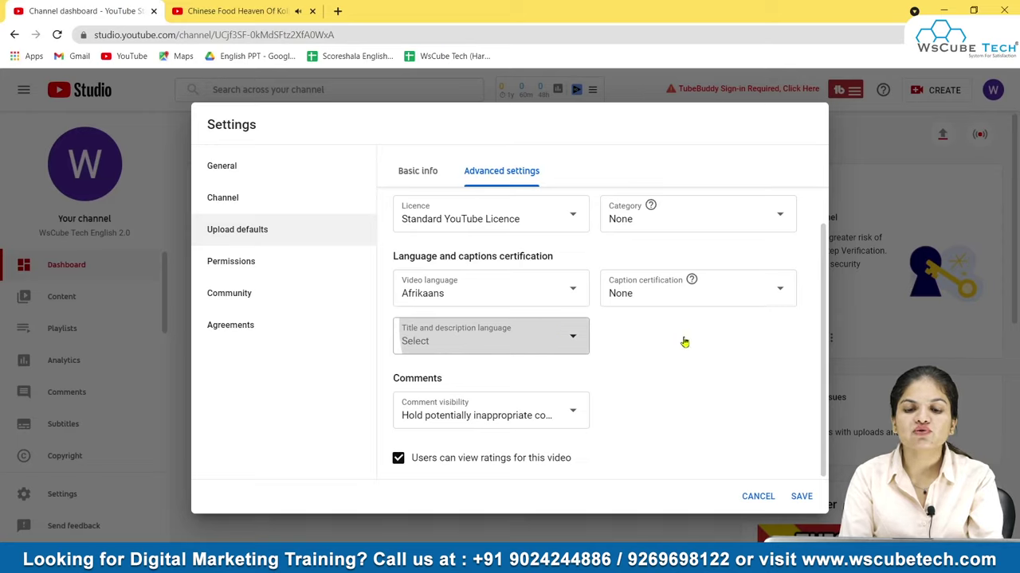
left_click(528, 342)
left_click(528, 343)
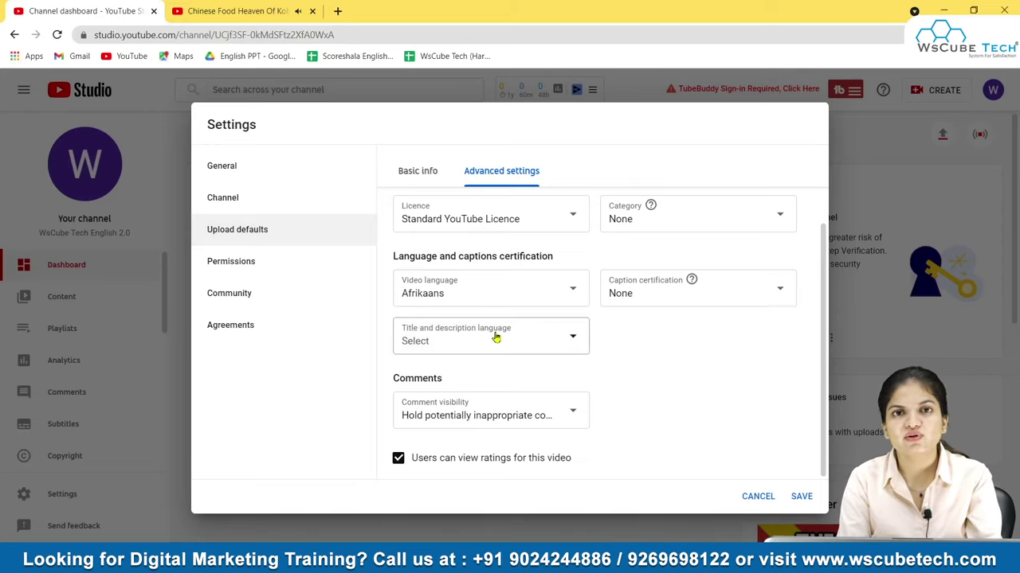
- Set comment visibility to Disable comments and save the upload defaults
left_click(567, 402)
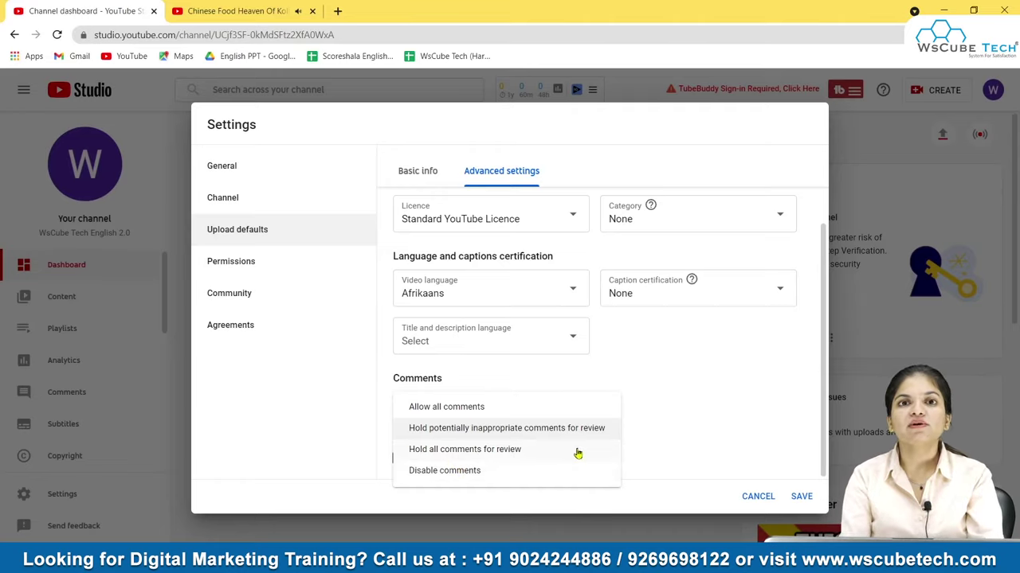
left_click(503, 451)
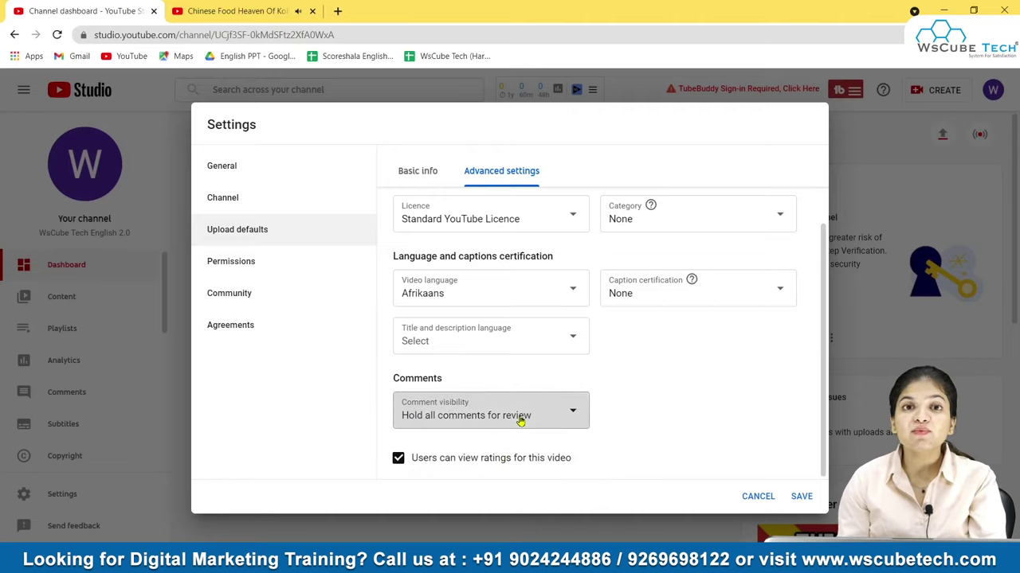
left_click(520, 421)
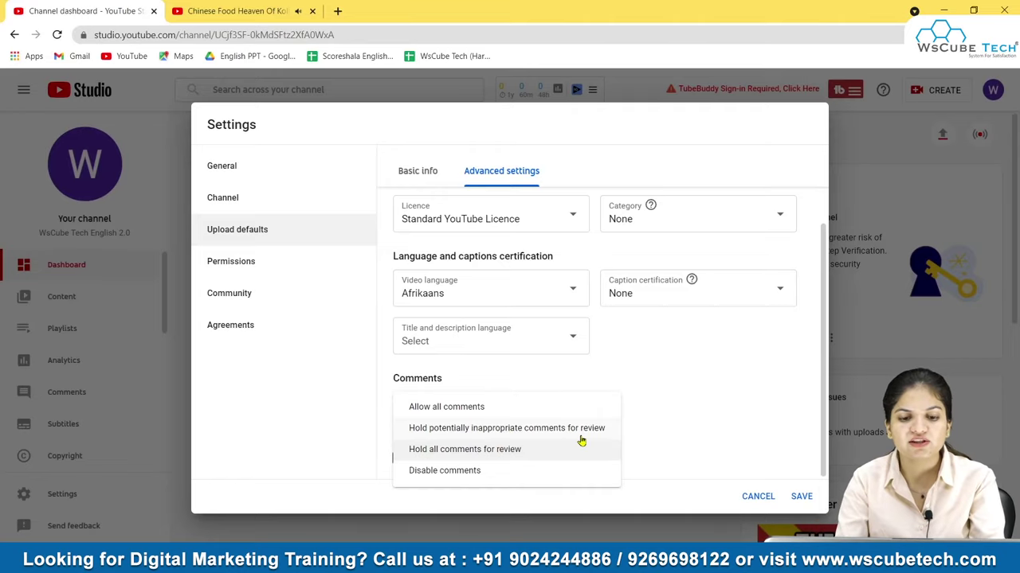
left_click(462, 472)
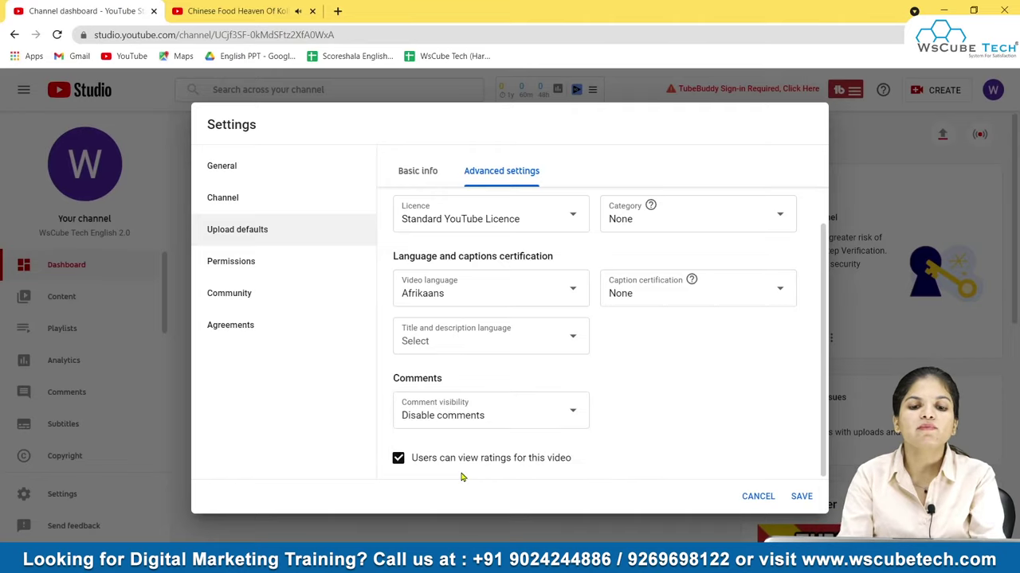
left_click(801, 496)
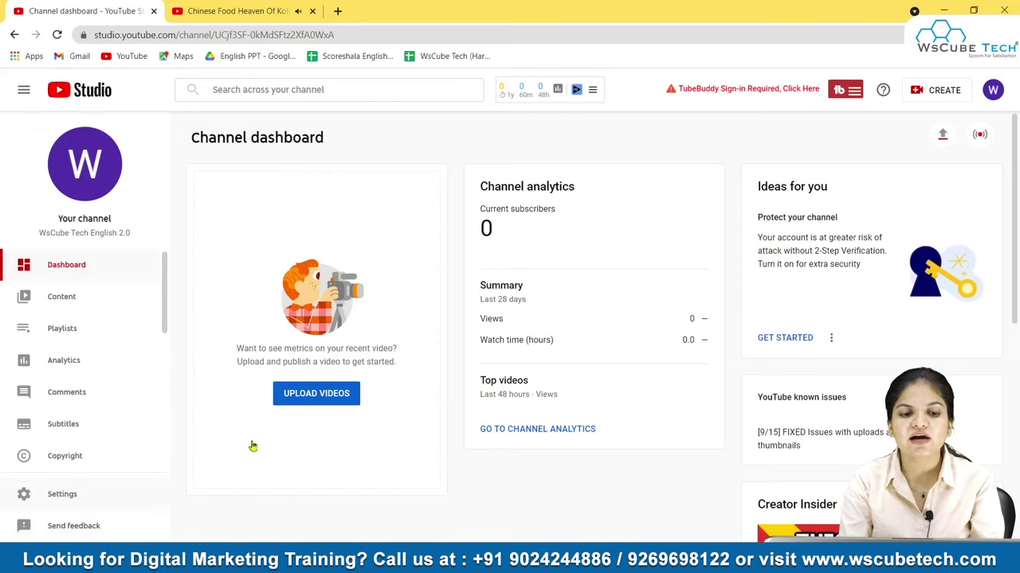
left_click(62, 494)
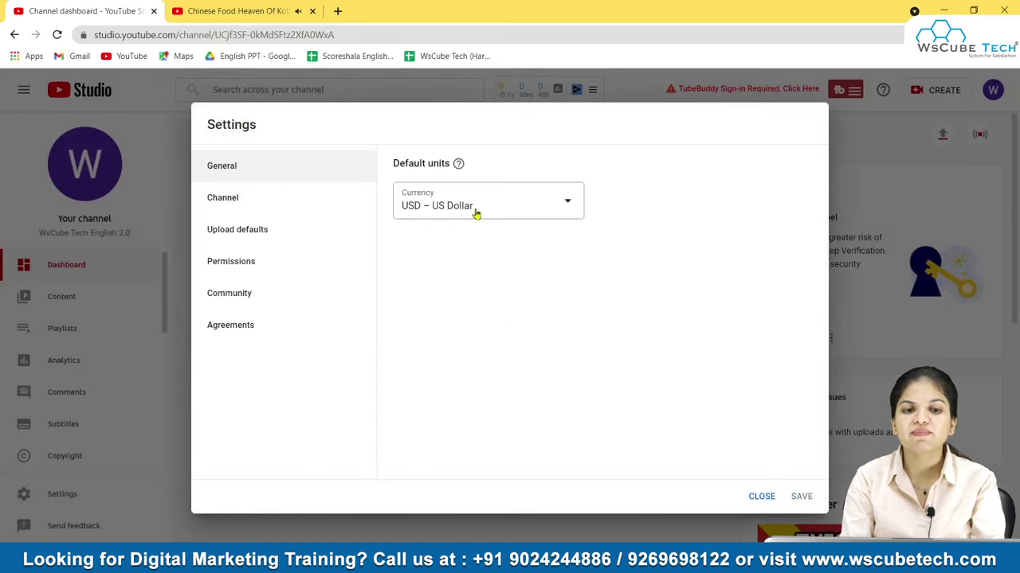
left_click(263, 227)
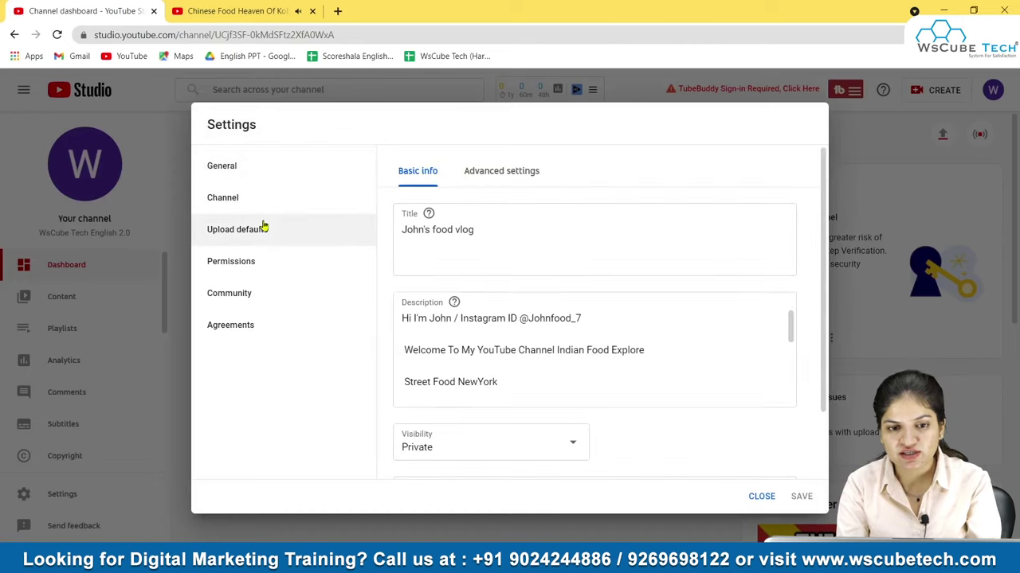
scroll(577, 329, "down", 5)
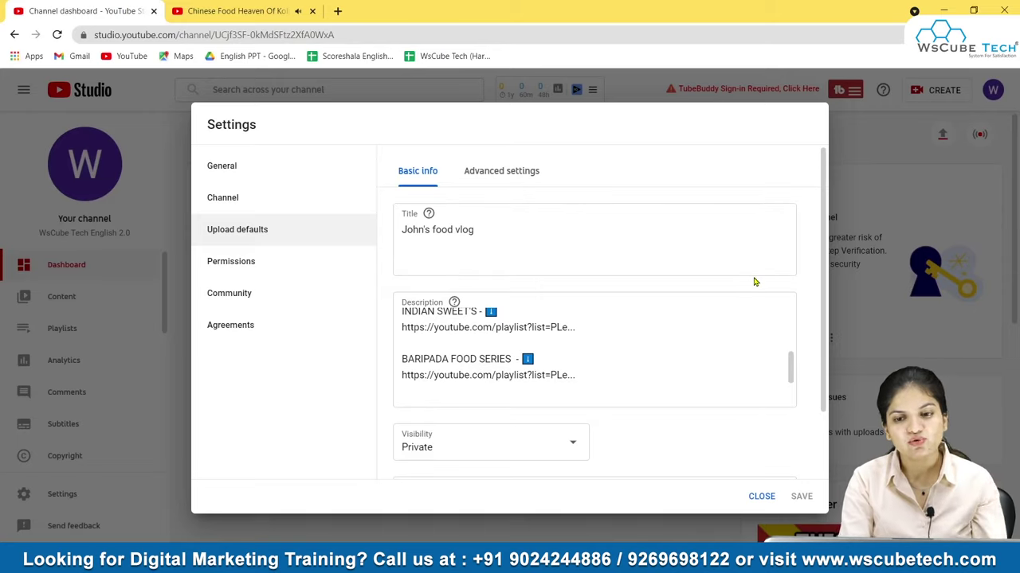
scroll(754, 282, "down", 2)
scroll(754, 276, "up", 5)
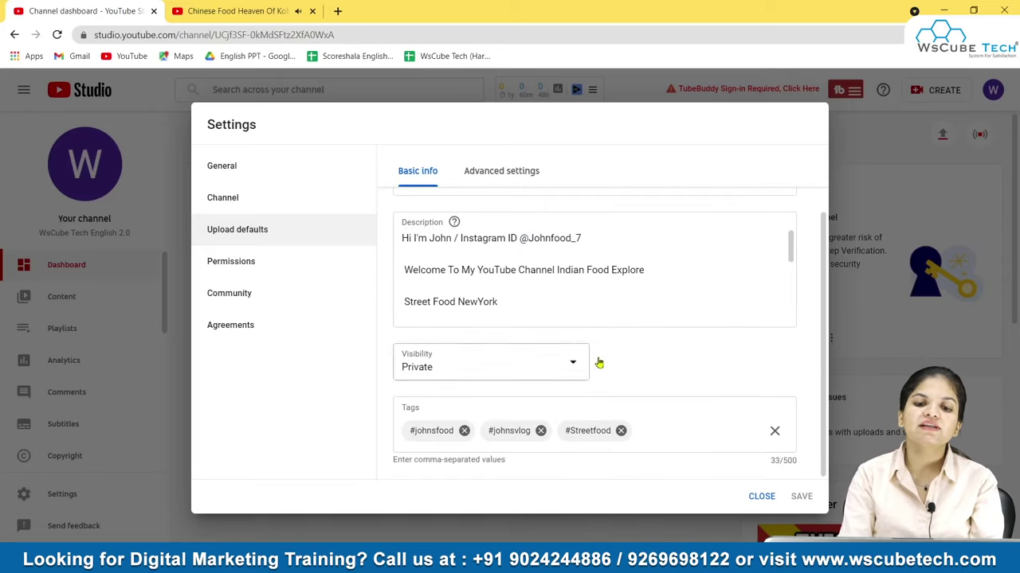
scroll(643, 366, "up", 2)
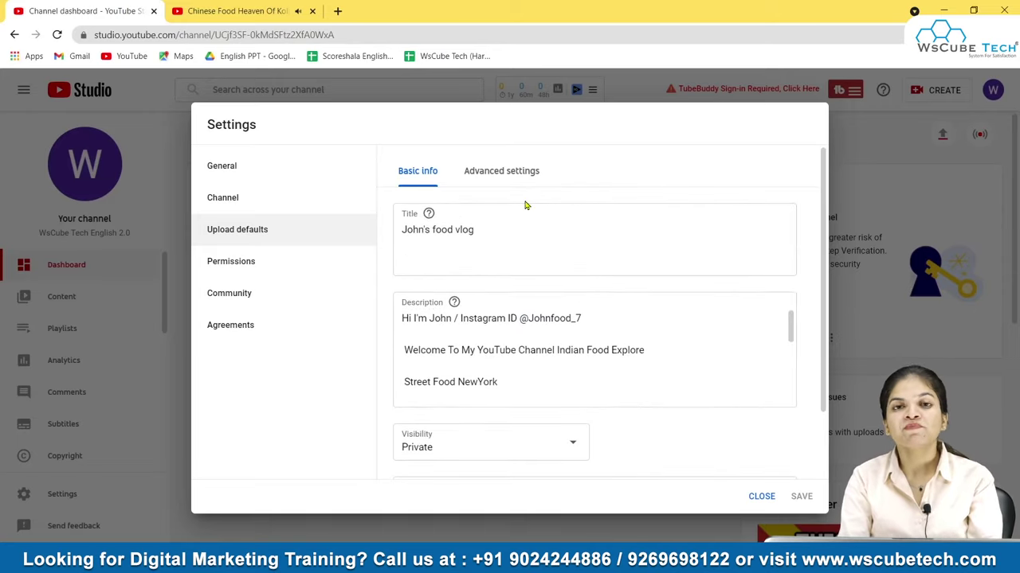
scroll(525, 205, "down", 2)
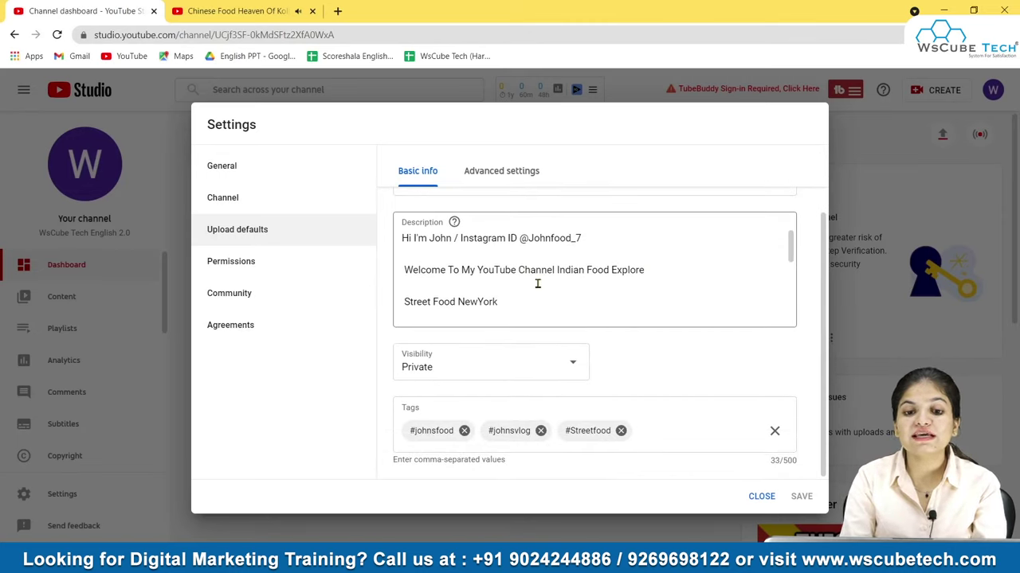
scroll(534, 282, "down", 3)
scroll(530, 282, "up", 3)
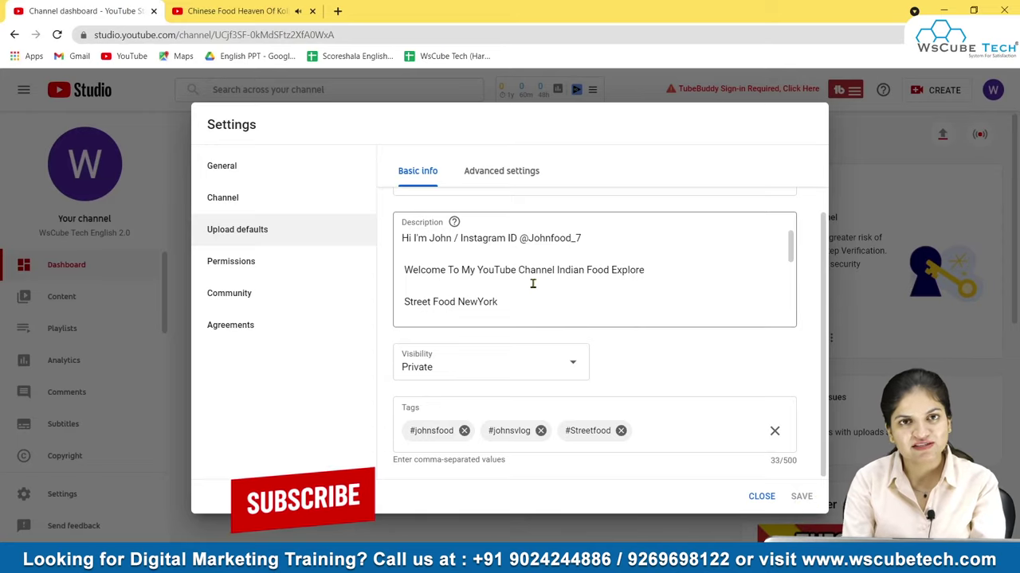
left_click(761, 497)
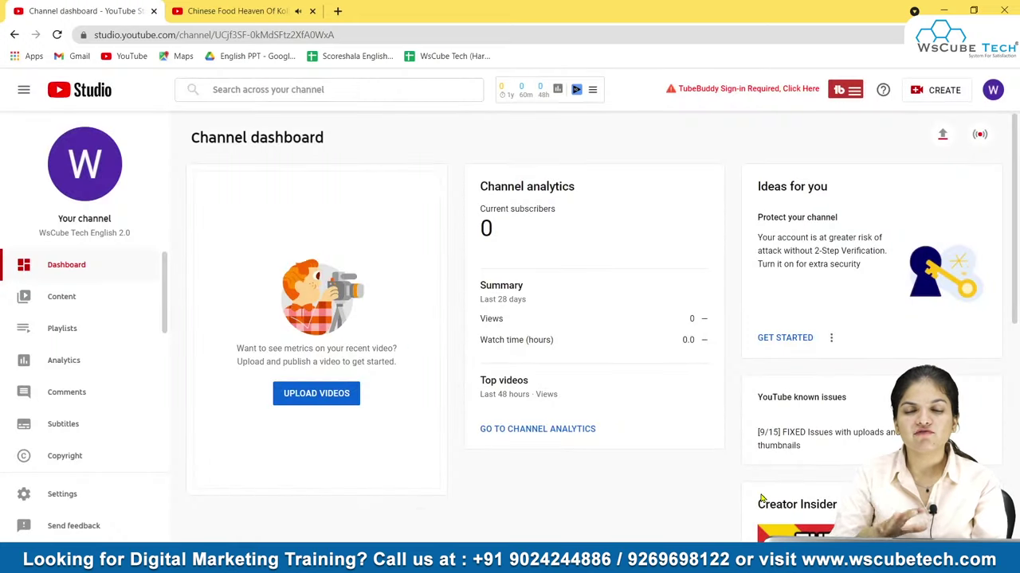